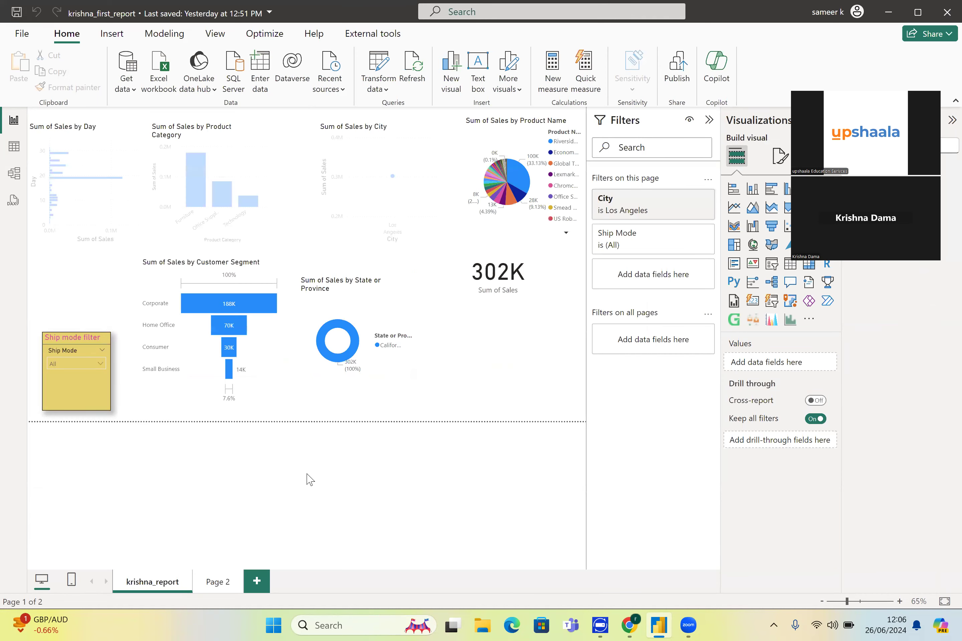
- Add a table visual to Page 2 showing the Sales and City fields from Orders
{"action": "left_click", "coordinate": [215, 584]}
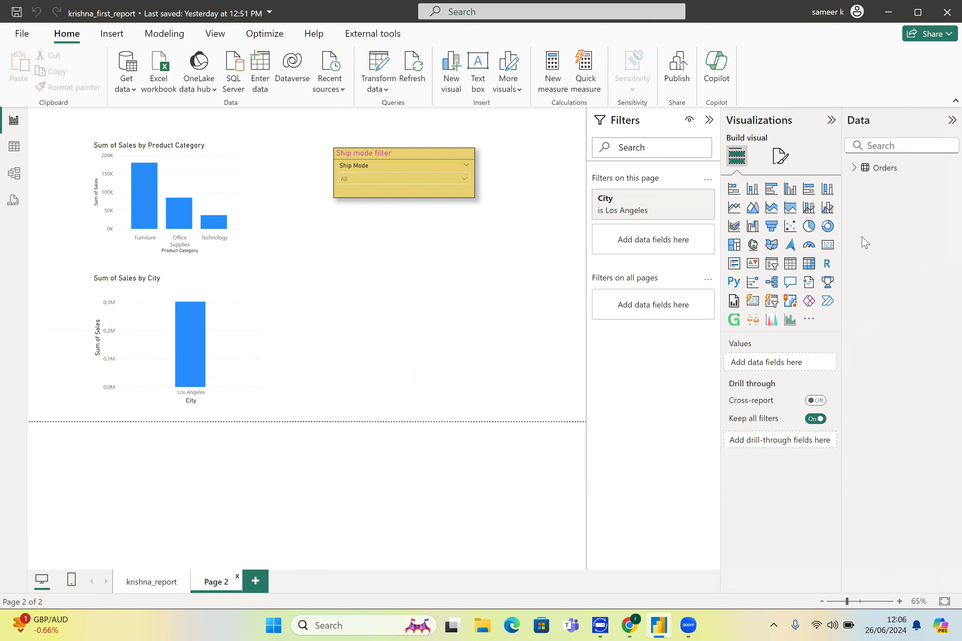
{"action": "left_click", "coordinate": [789, 265]}
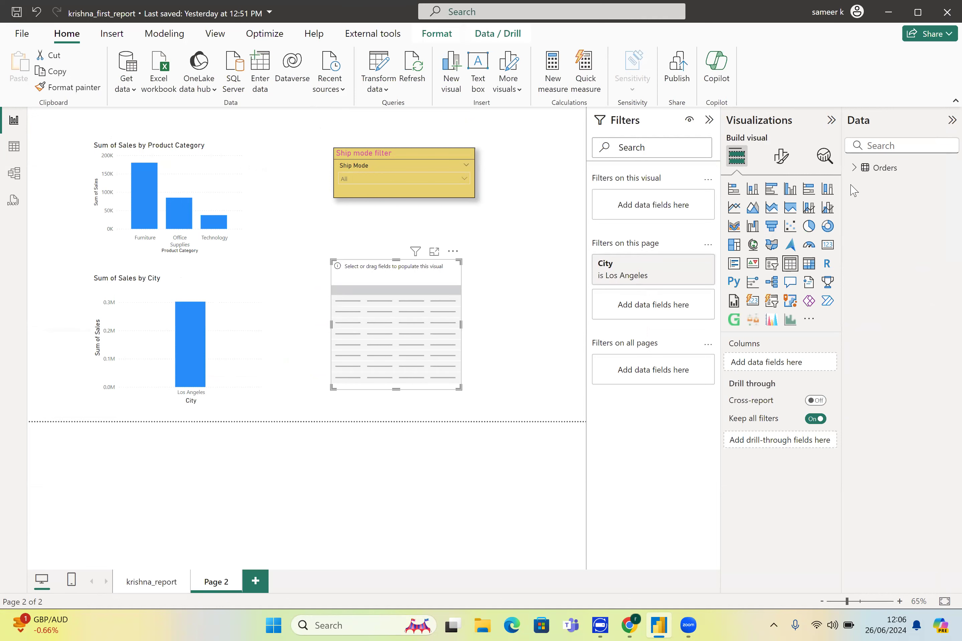
{"action": "left_click", "coordinate": [855, 170]}
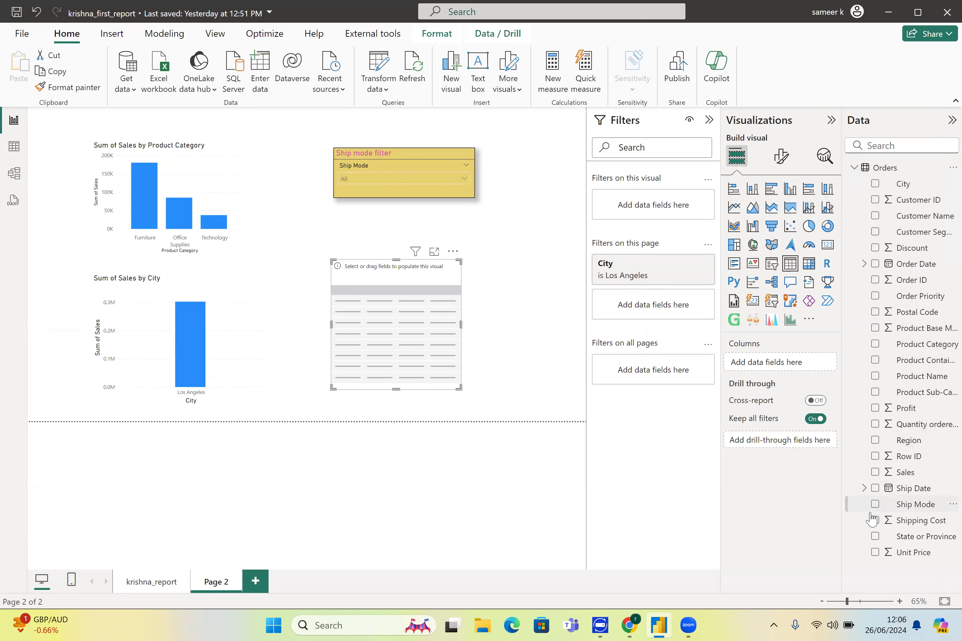
{"action": "left_click", "coordinate": [875, 471]}
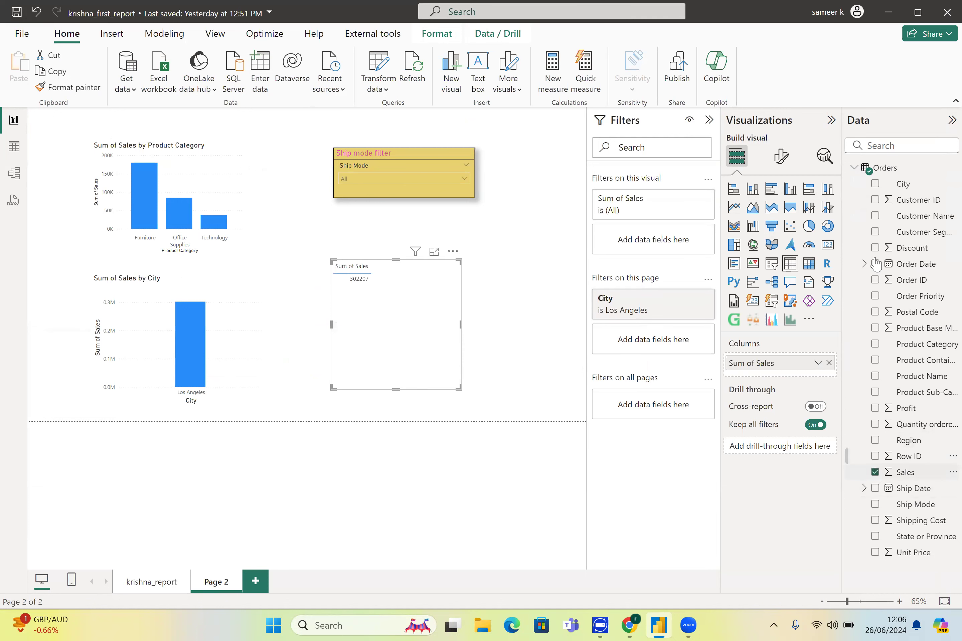
{"action": "left_click", "coordinate": [876, 185]}
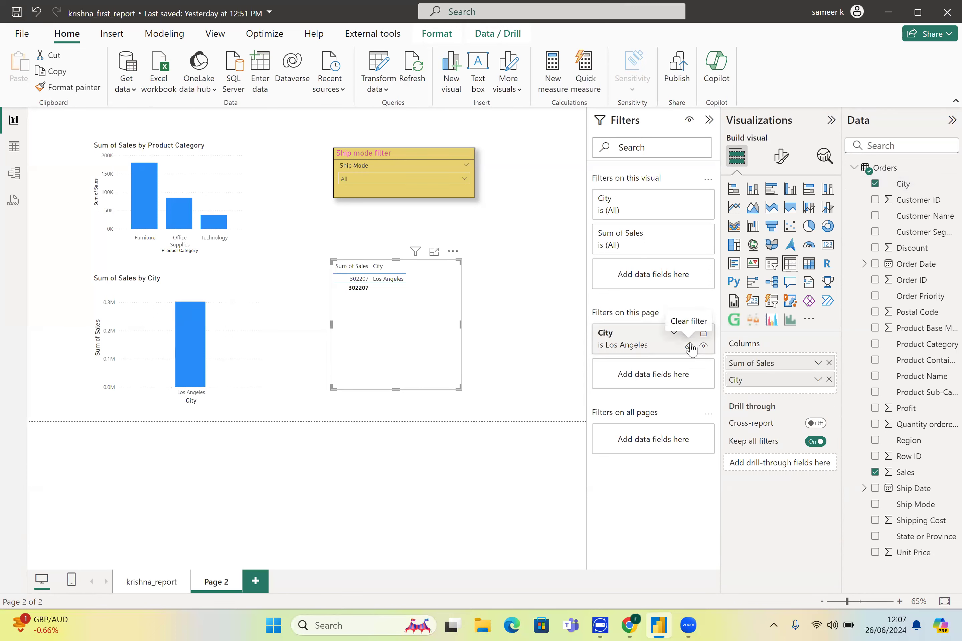
- Clear the page-level City filter and sort the table by Sum of Sales in descending order
{"action": "left_click", "coordinate": [689, 346]}
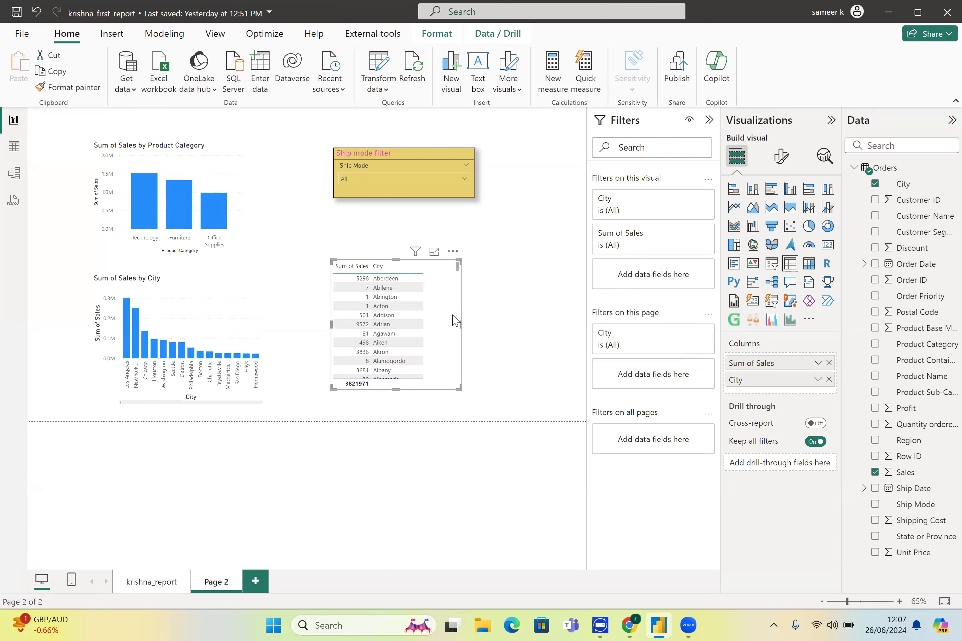
{"action": "left_click", "coordinate": [339, 270]}
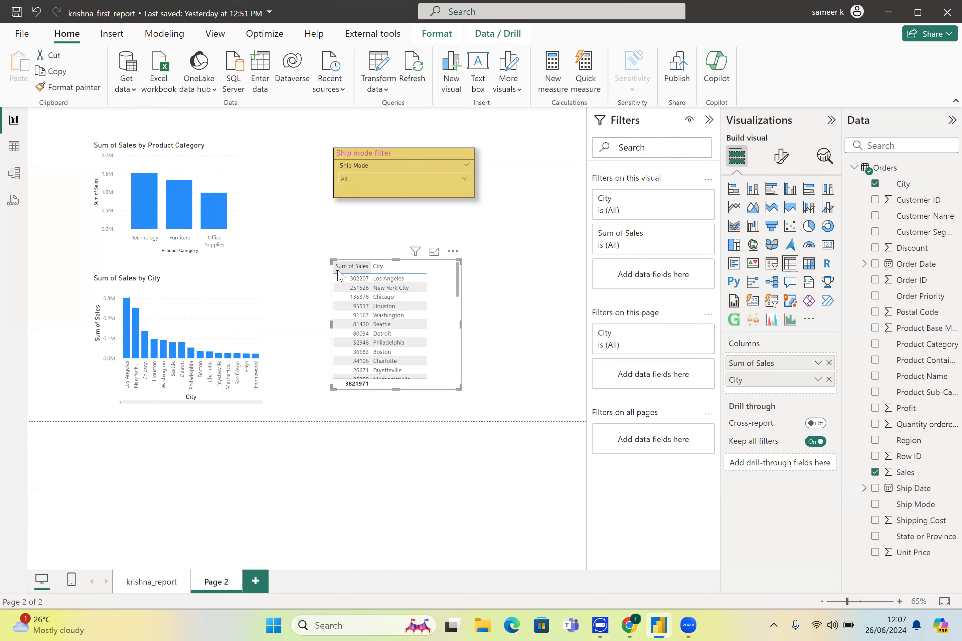
{"action": "left_click", "coordinate": [339, 270]}
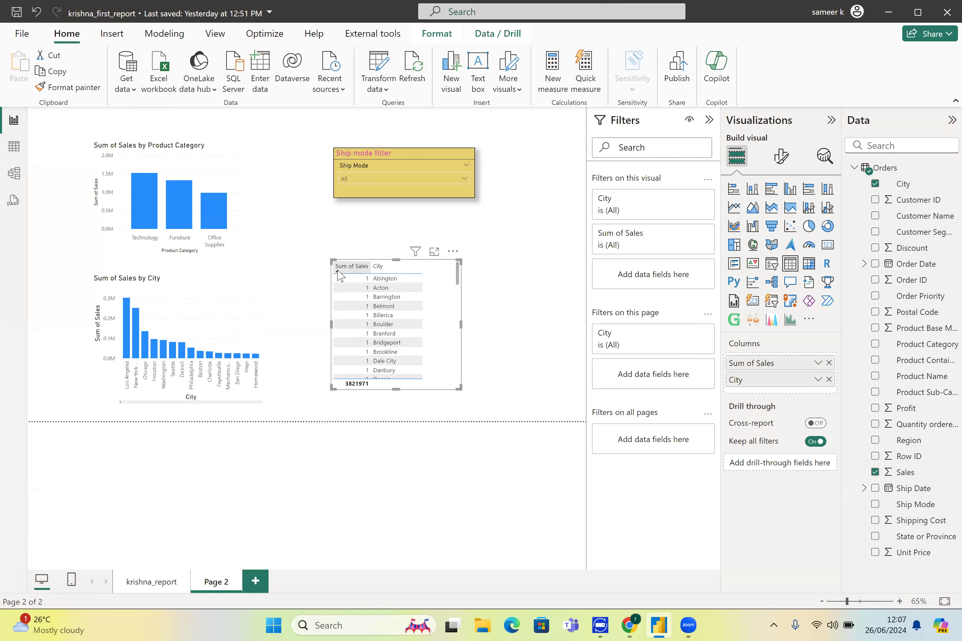
{"action": "left_click", "coordinate": [338, 270]}
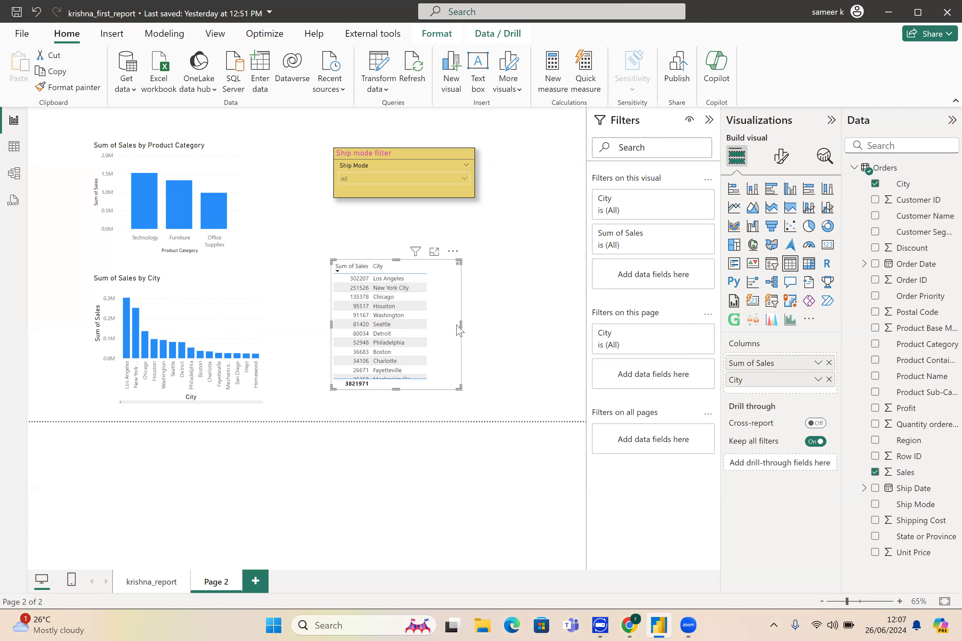
- Examine the sorted city sales table in focus mode, then return to the report
{"action": "left_click", "coordinate": [434, 251]}
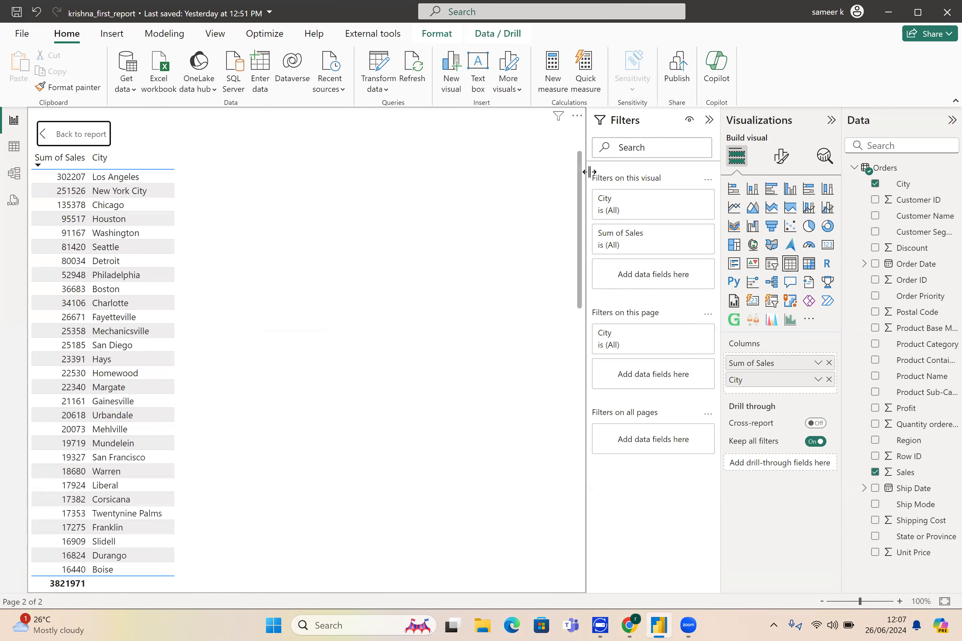
{"action": "left_click_drag", "start_coordinate": [581, 186], "coordinate": [554, 129]}
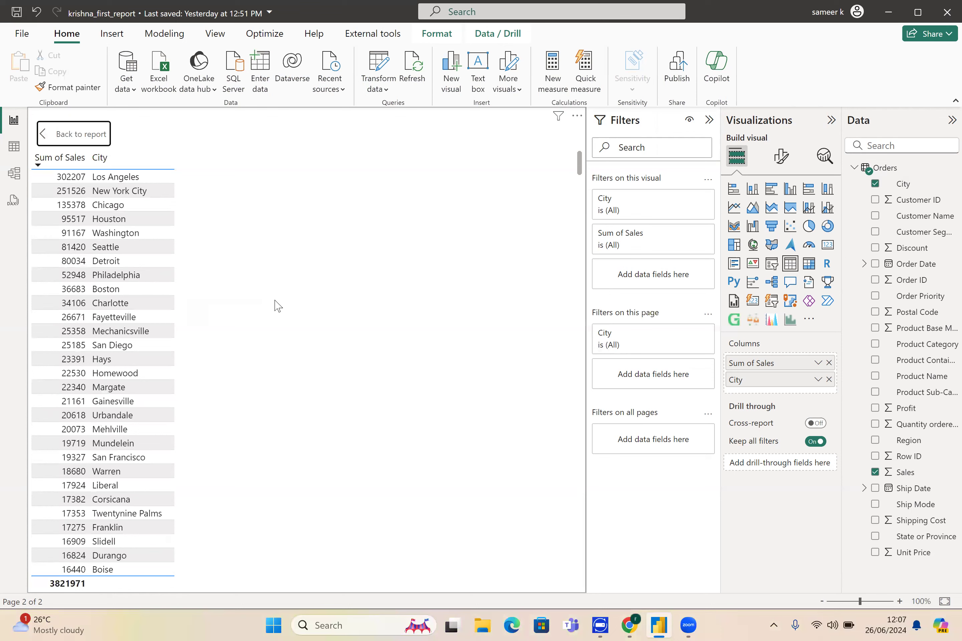
{"action": "left_click", "coordinate": [57, 131]}
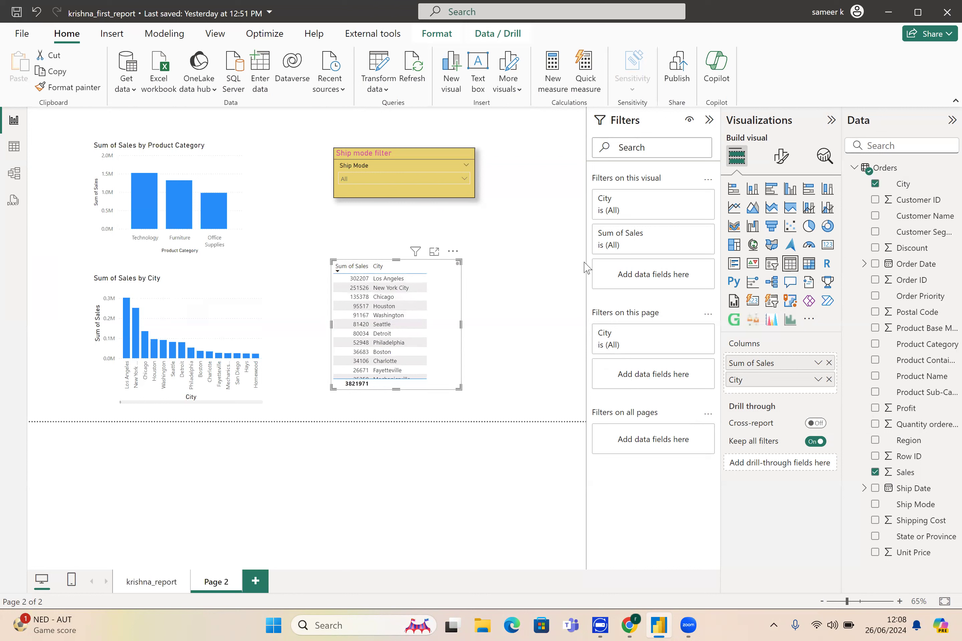
- Start gradient background color formatting for the table's Sum of Sales column, with red for the lowest value
{"action": "right_click", "coordinate": [760, 368]}
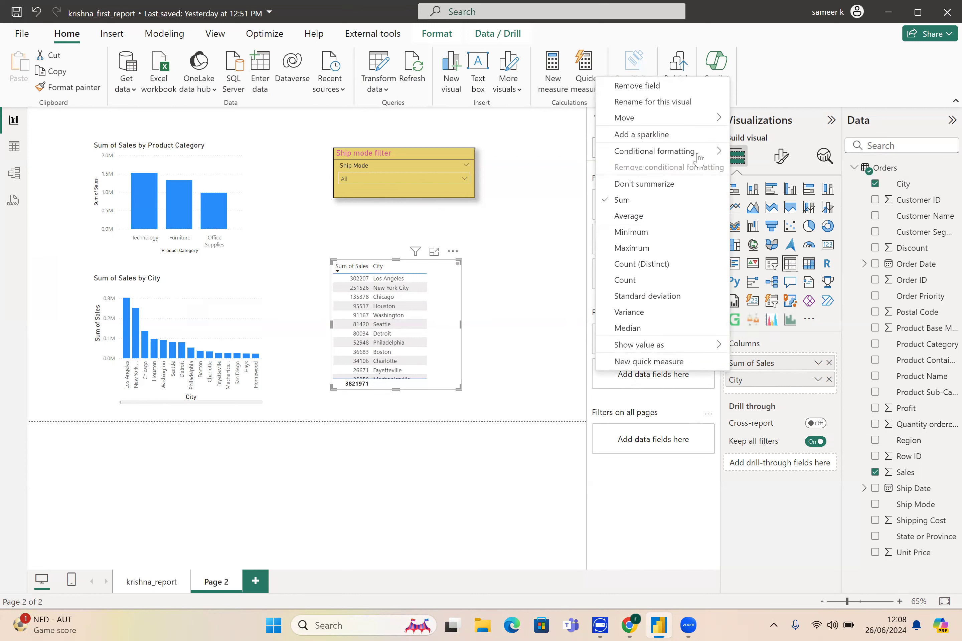
{"action": "mouse_move", "coordinate": [698, 158]}
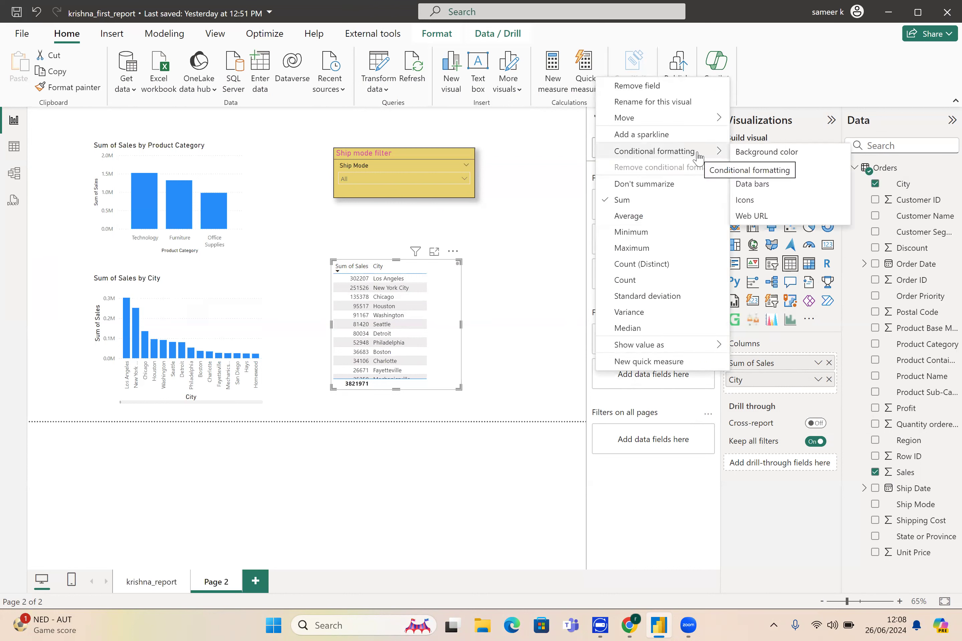
{"action": "left_click", "coordinate": [755, 153]}
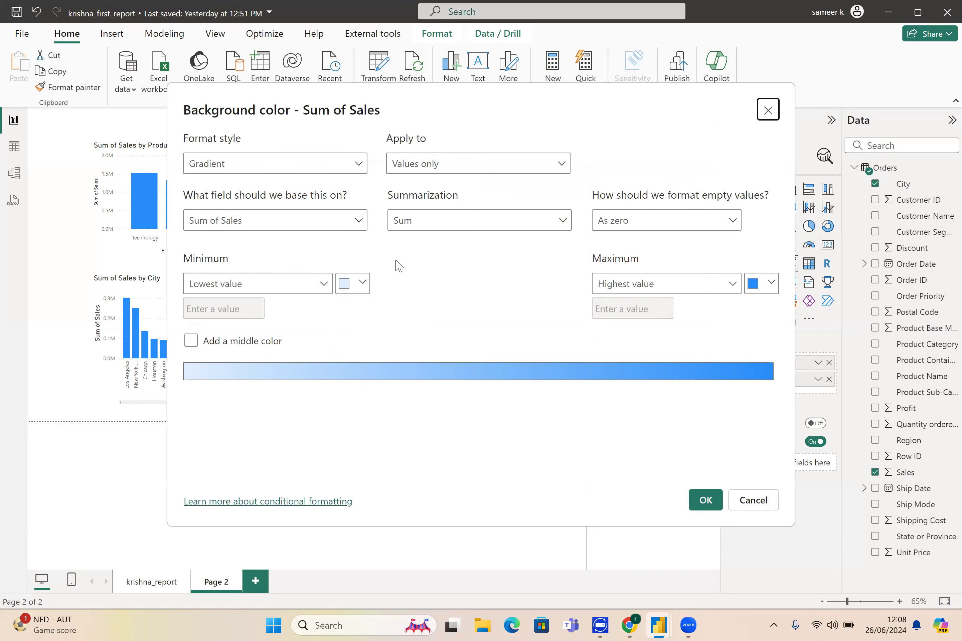
{"action": "left_click", "coordinate": [362, 285]}
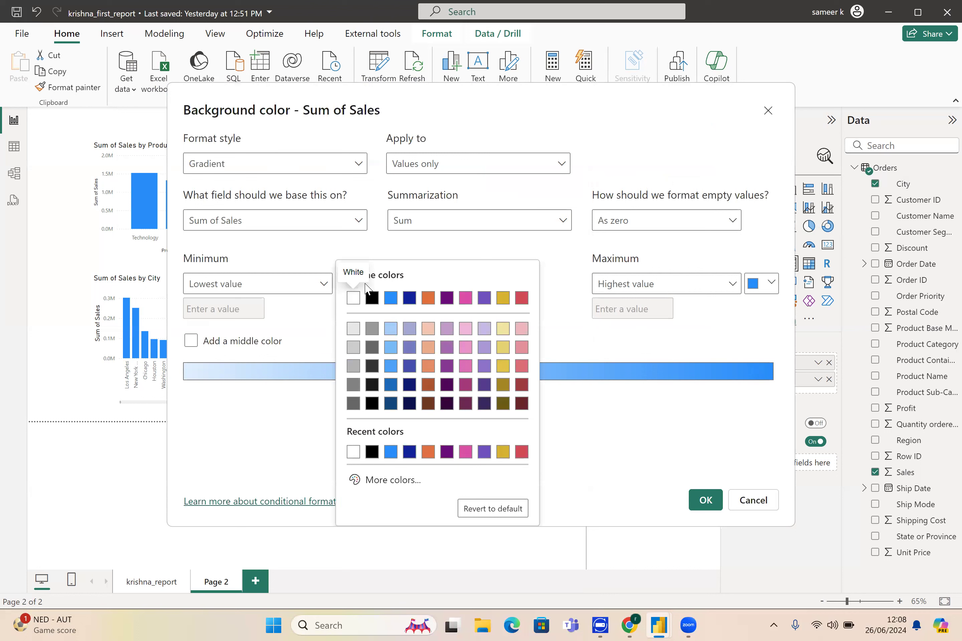
{"action": "left_click", "coordinate": [521, 298]}
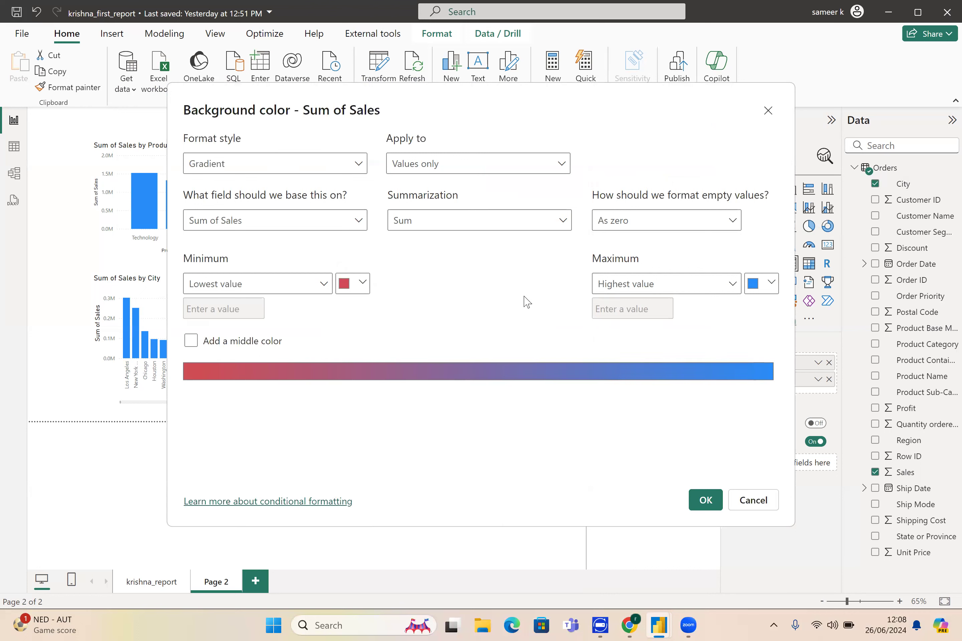
- Set the gradient's highest-value color to dark blue, add a middle color and apply the formatting
{"action": "left_click", "coordinate": [771, 289]}
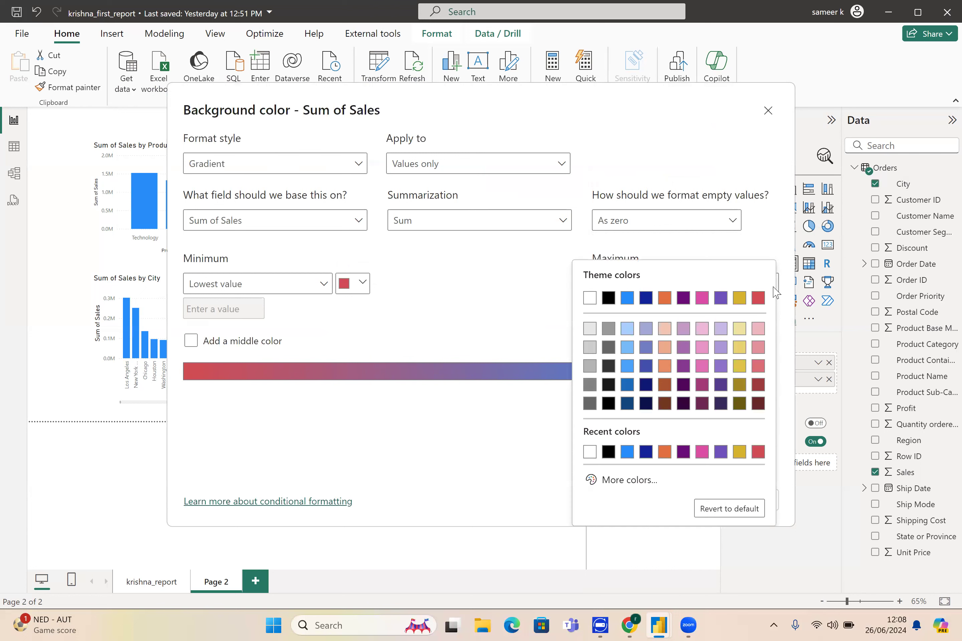
{"action": "left_click", "coordinate": [739, 365]}
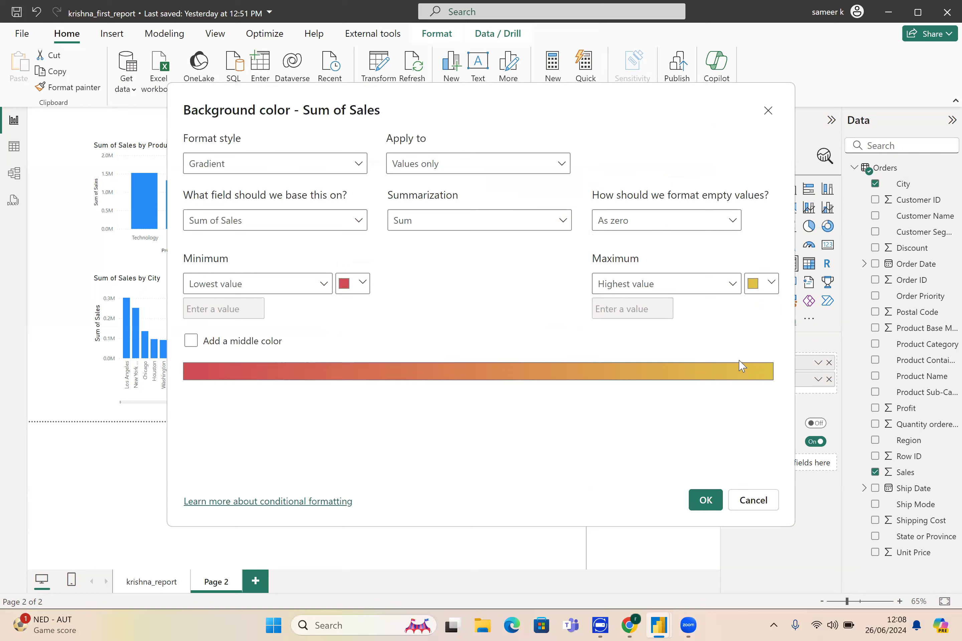
{"action": "left_click", "coordinate": [770, 286]}
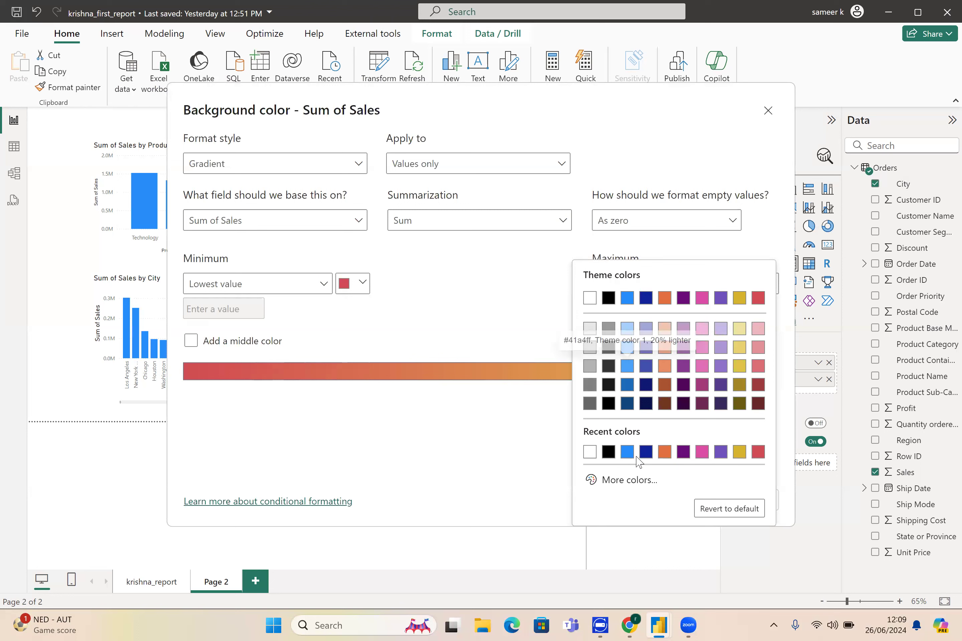
{"action": "left_click", "coordinate": [646, 453]}
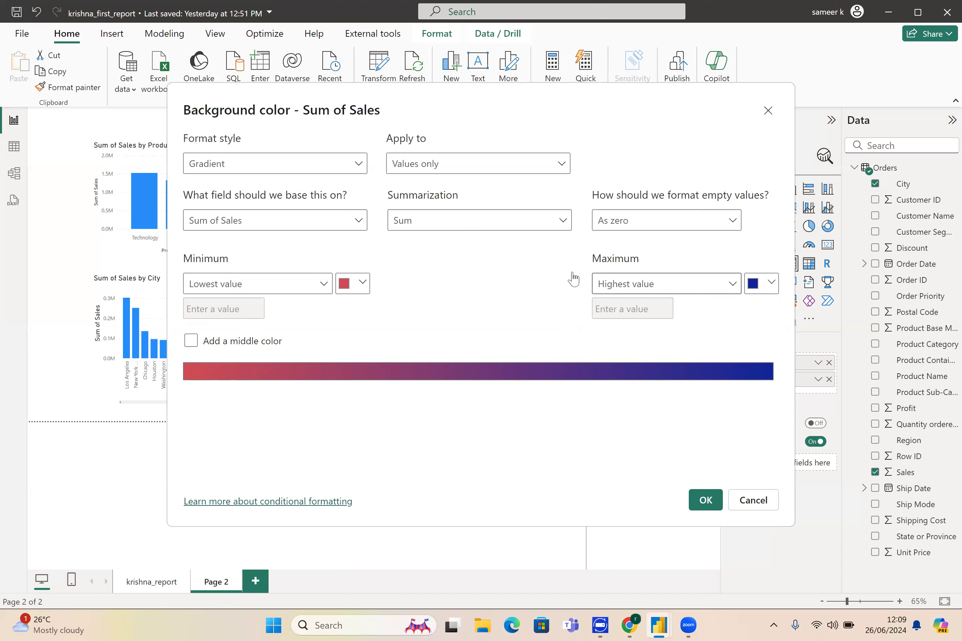
{"action": "left_click", "coordinate": [191, 341]}
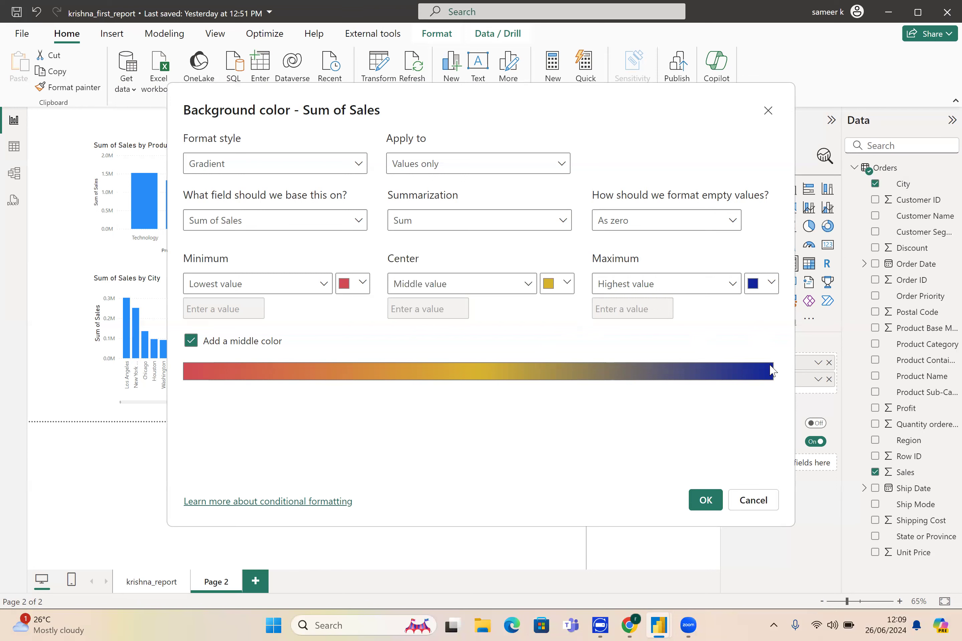
{"action": "left_click", "coordinate": [705, 501]}
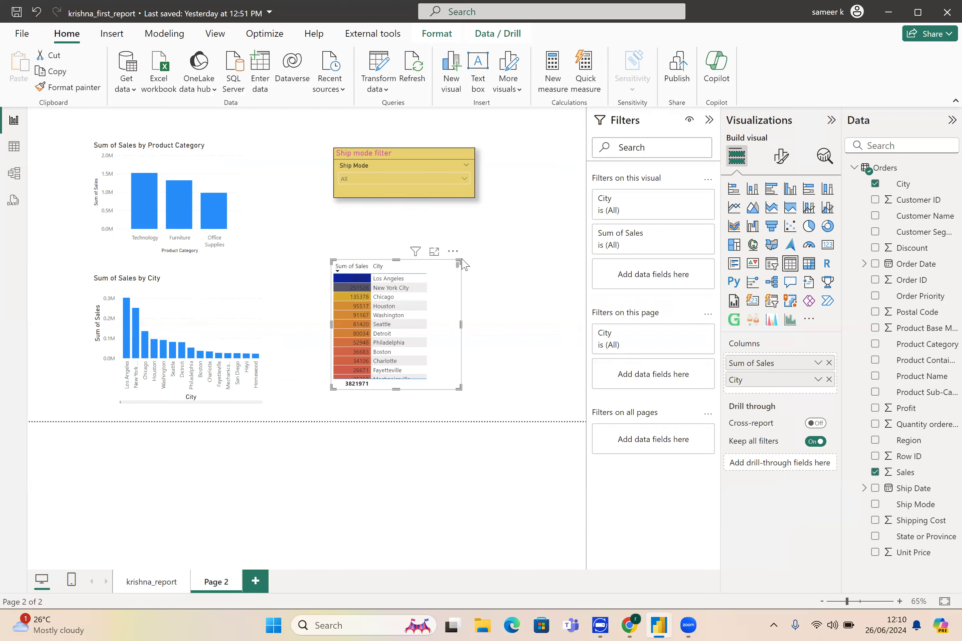
- Inspect the gradient coloring across all cities in the table's focus mode, then return to the report
{"action": "left_click", "coordinate": [434, 252]}
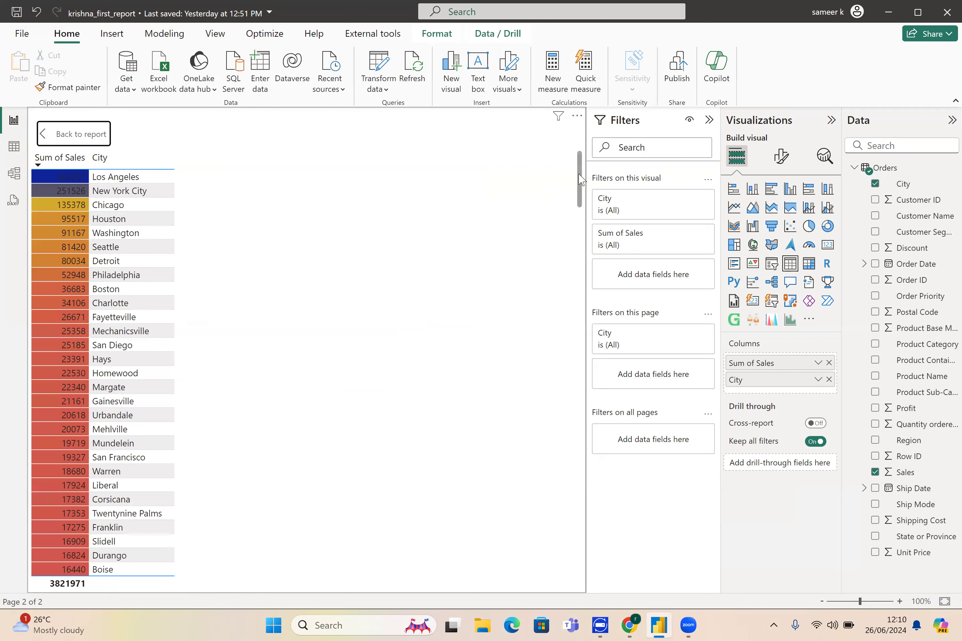
{"action": "left_click_drag", "start_coordinate": [578, 178], "coordinate": [532, 626]}
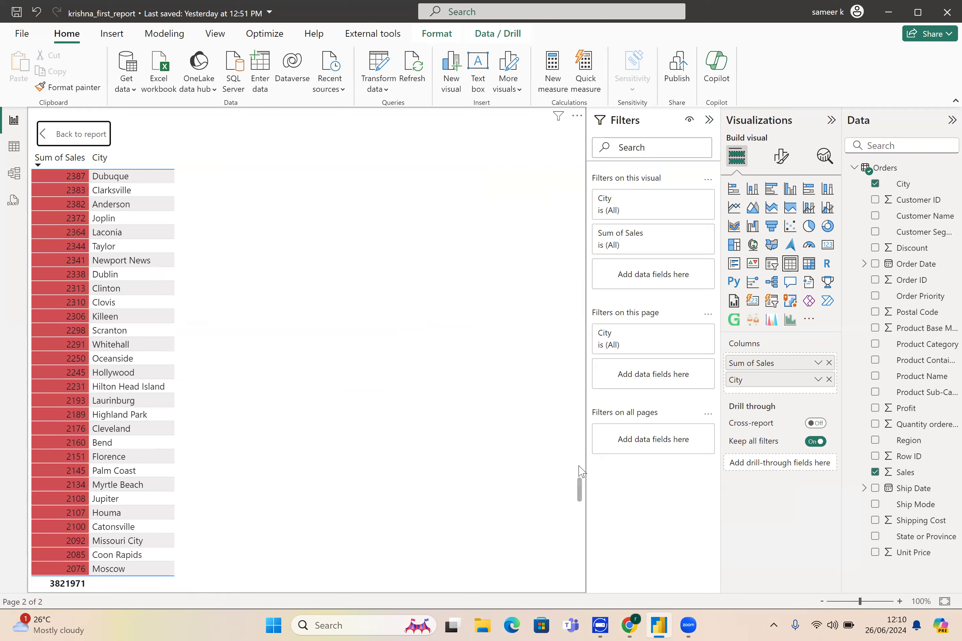
{"action": "left_click_drag", "start_coordinate": [579, 485], "coordinate": [567, 625]}
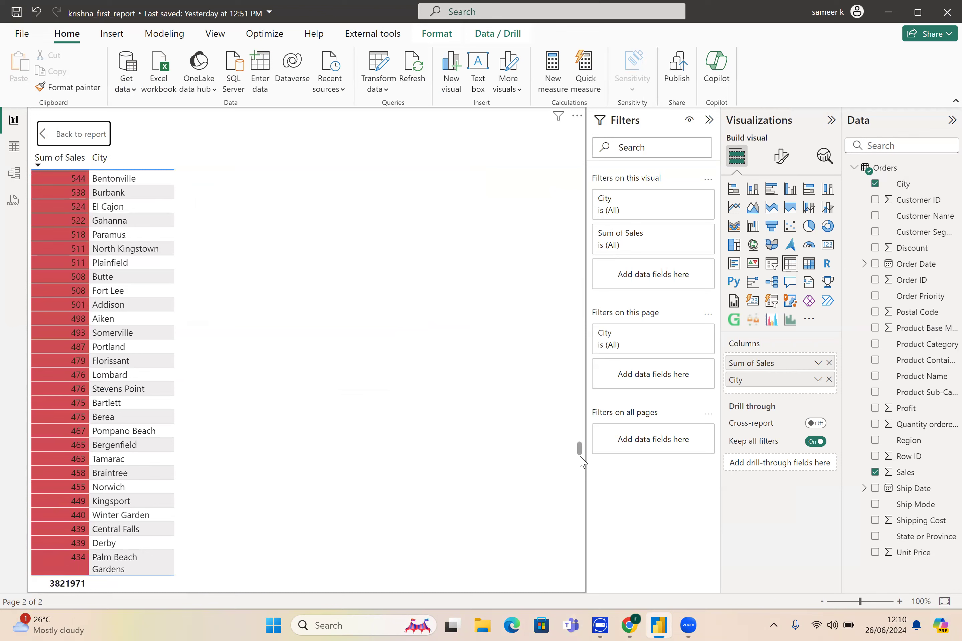
{"action": "left_click_drag", "start_coordinate": [579, 434], "coordinate": [575, 579]}
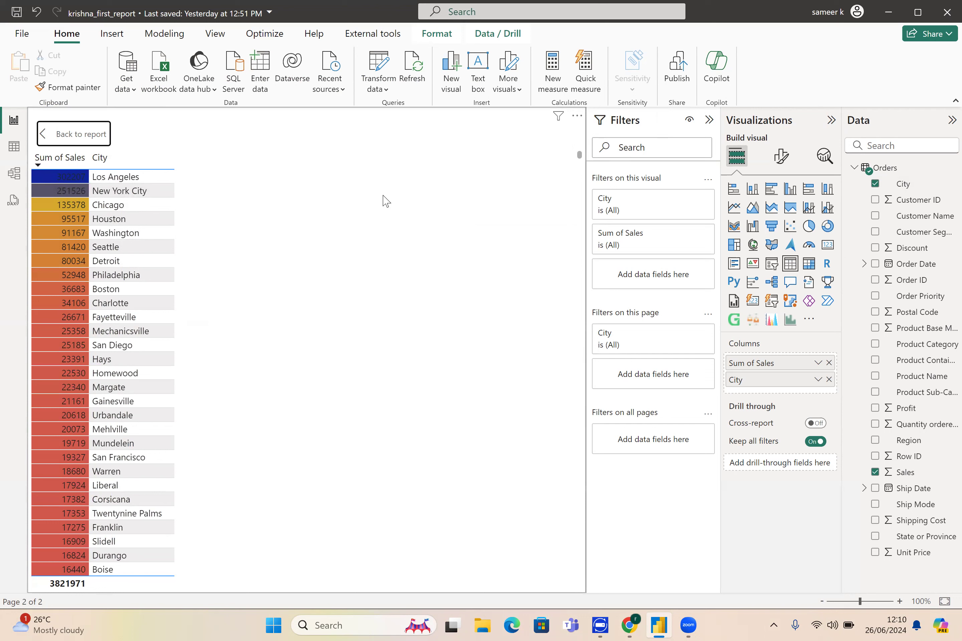
{"action": "left_click", "coordinate": [85, 146]}
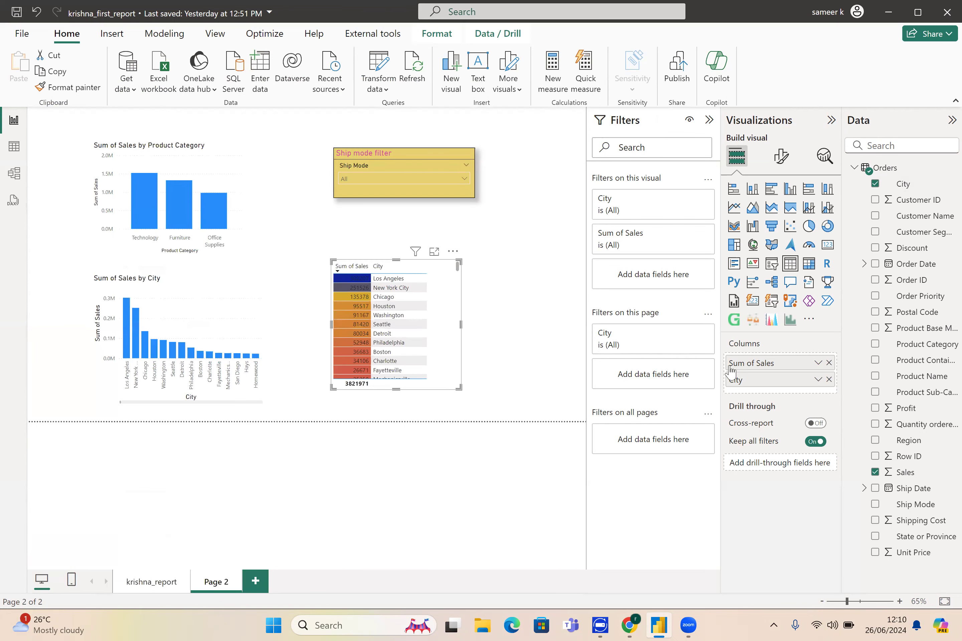
- Remove the background color conditional formatting from the table's Sum of Sales column
{"action": "right_click", "coordinate": [756, 370]}
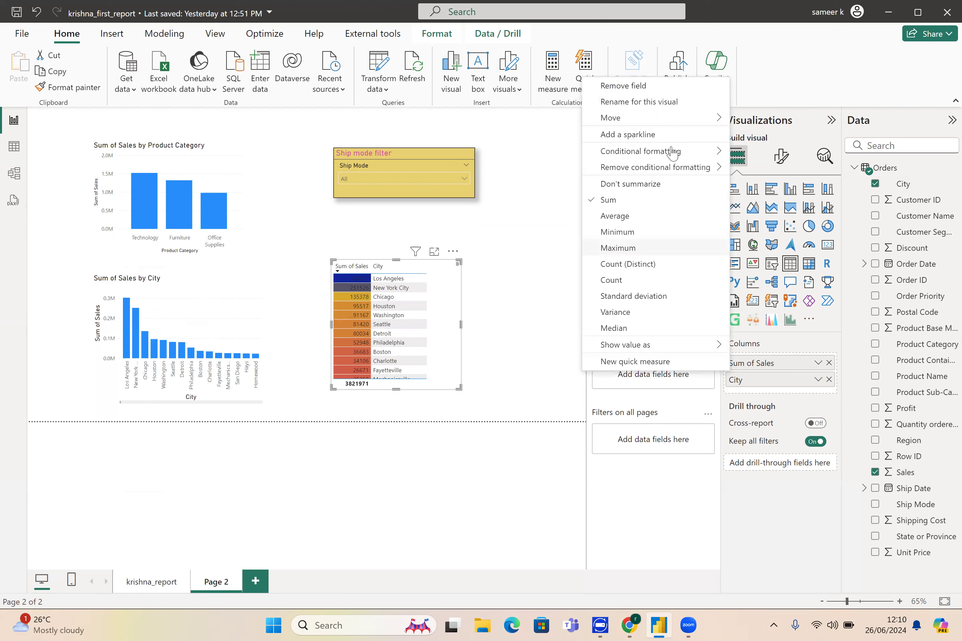
{"action": "mouse_move", "coordinate": [677, 151]}
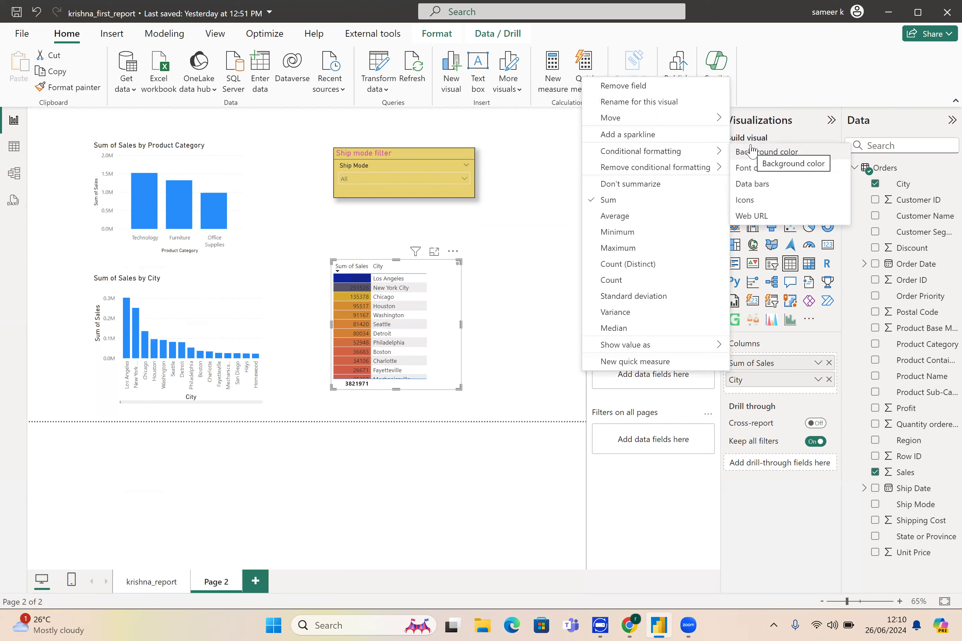
{"action": "mouse_move", "coordinate": [680, 170]}
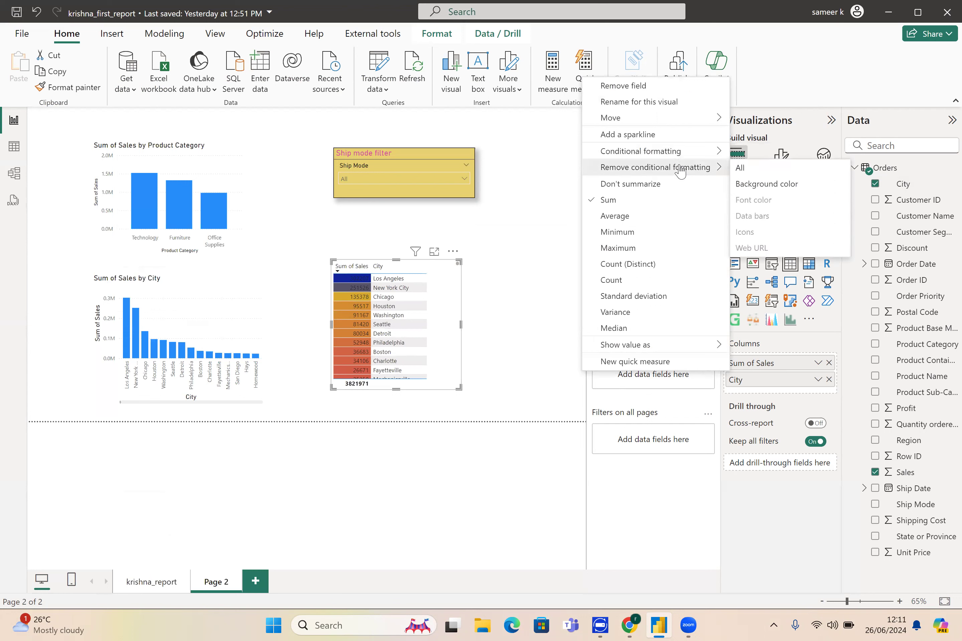
{"action": "left_click", "coordinate": [753, 184]}
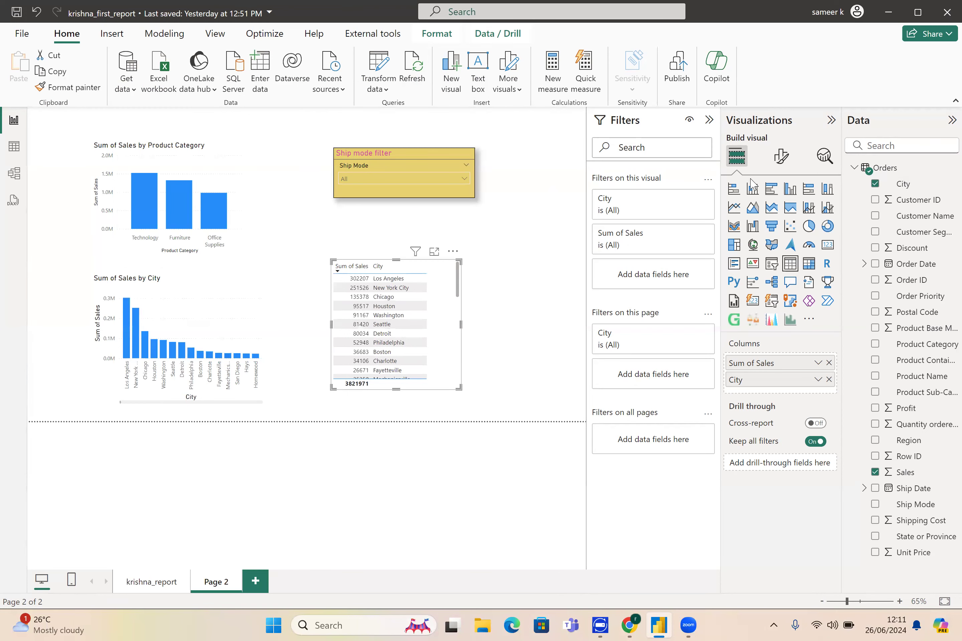
- Start gradient background color formatting for the table's Sum of Sales column, with red for the minimum and a middle color added
{"action": "right_click", "coordinate": [766, 366]}
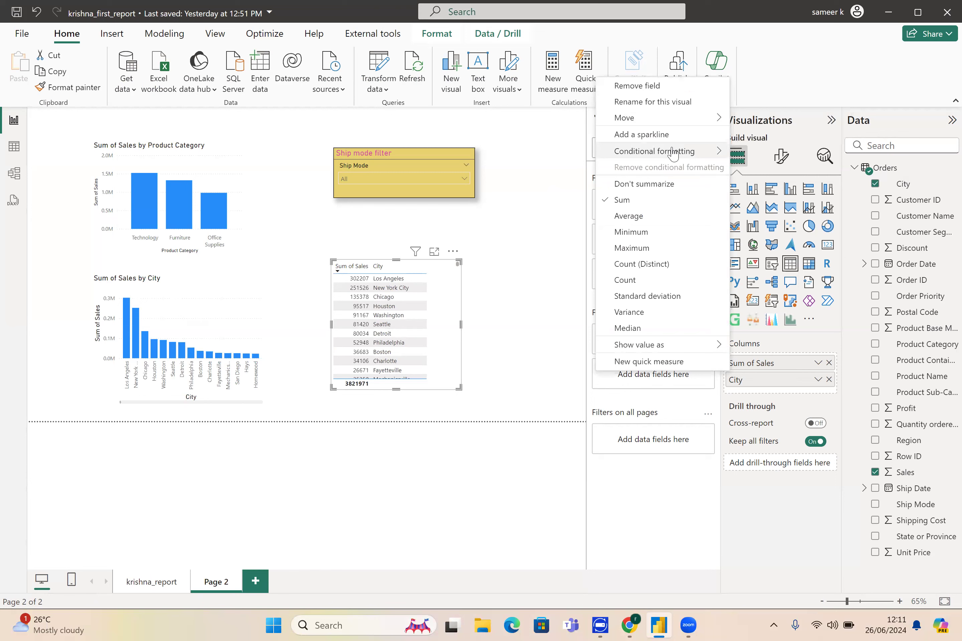
{"action": "left_click", "coordinate": [753, 159]}
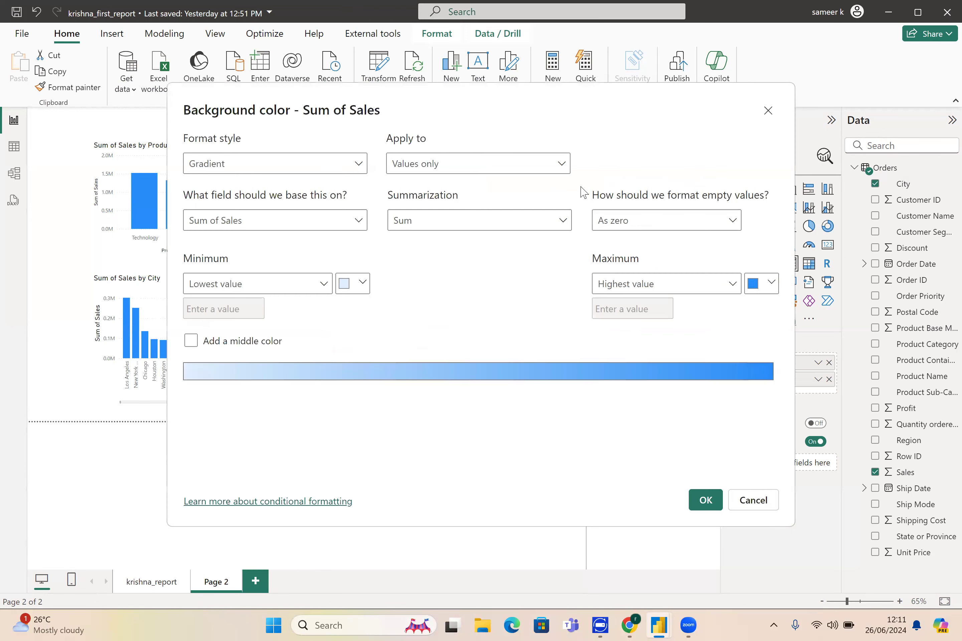
{"action": "left_click", "coordinate": [363, 283]}
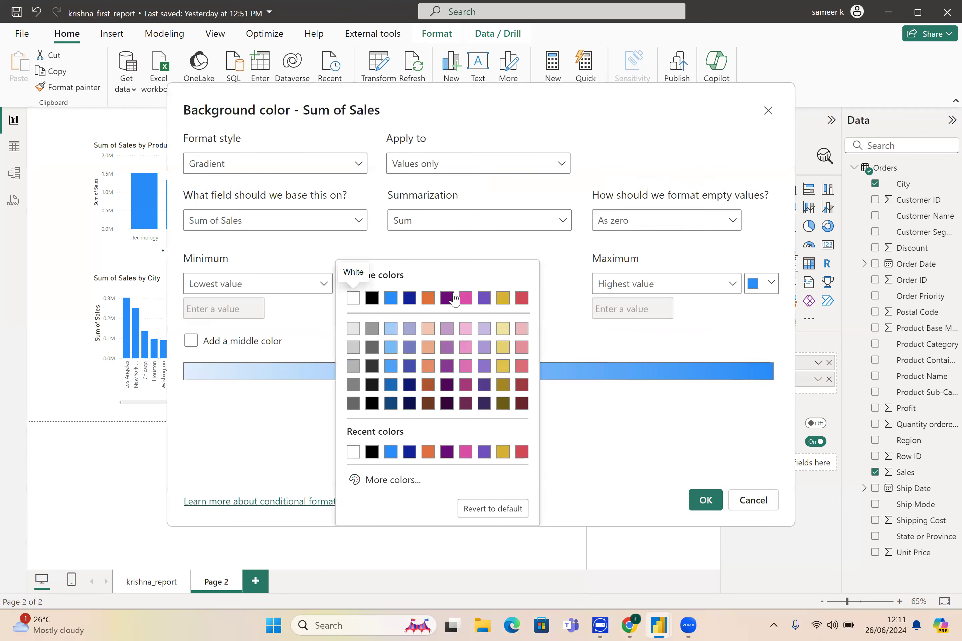
{"action": "left_click", "coordinate": [525, 300]}
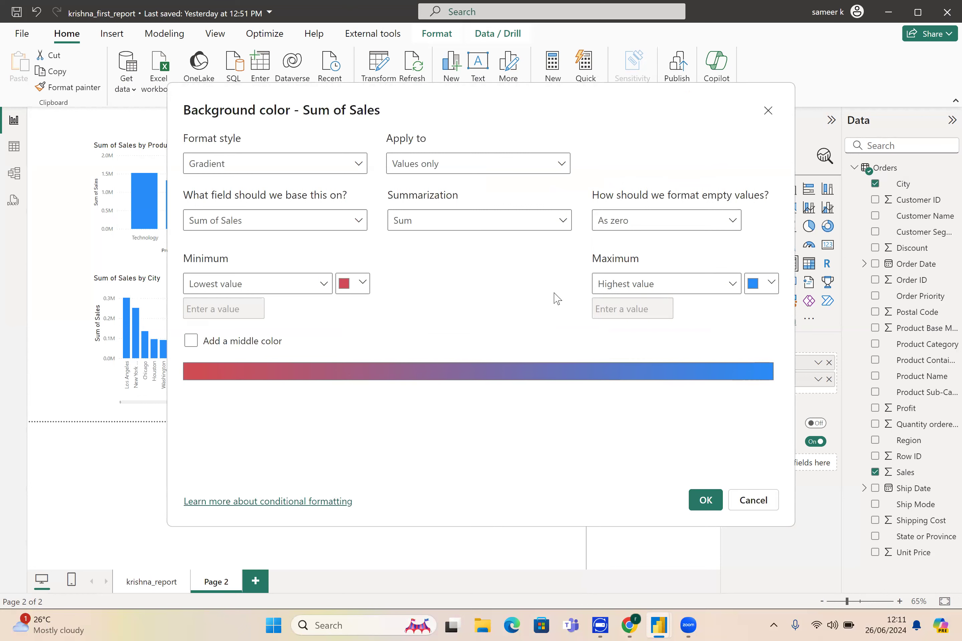
{"action": "left_click", "coordinate": [771, 283]}
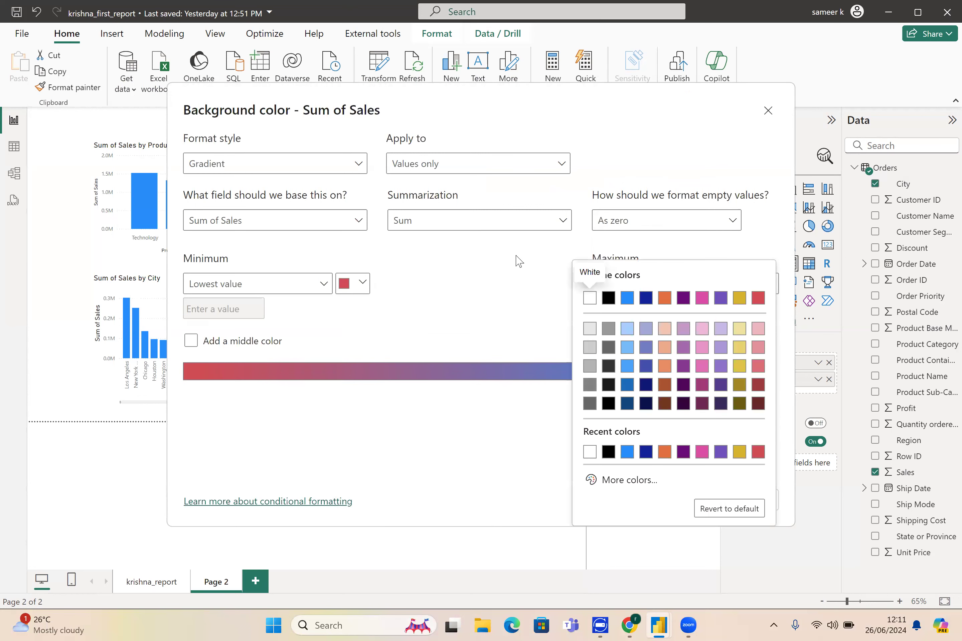
{"action": "left_click", "coordinate": [512, 260]}
{"action": "left_click", "coordinate": [191, 341]}
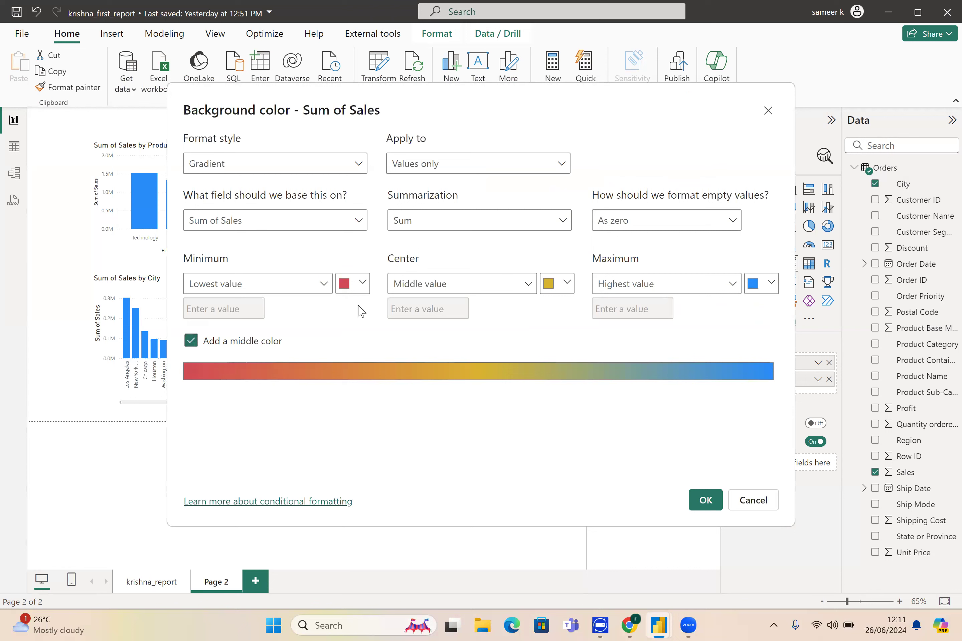
- Set the gradient's minimum to a custom value of 1
{"action": "left_click", "coordinate": [324, 284]}
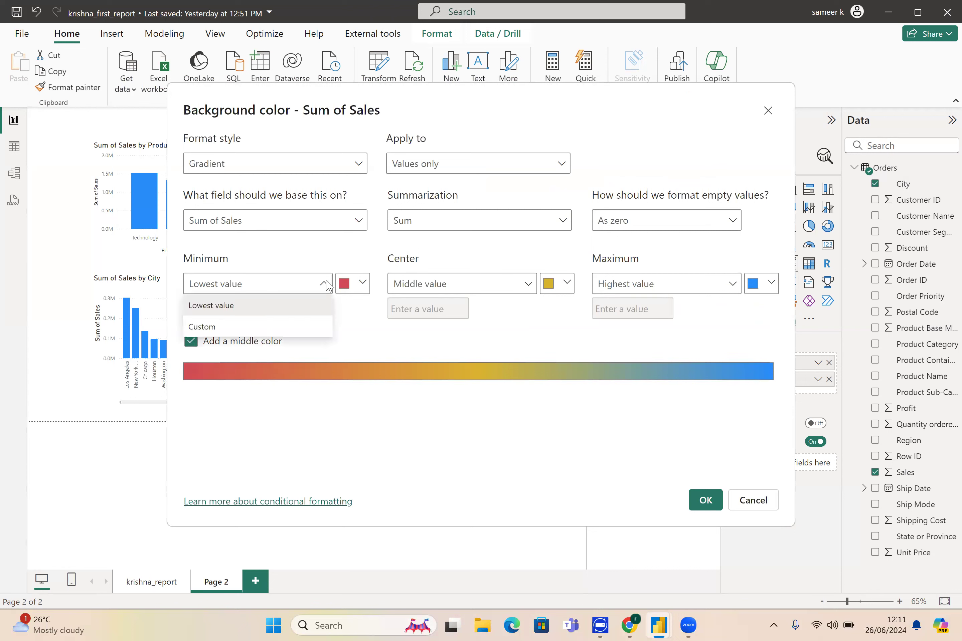
{"action": "left_click", "coordinate": [287, 327]}
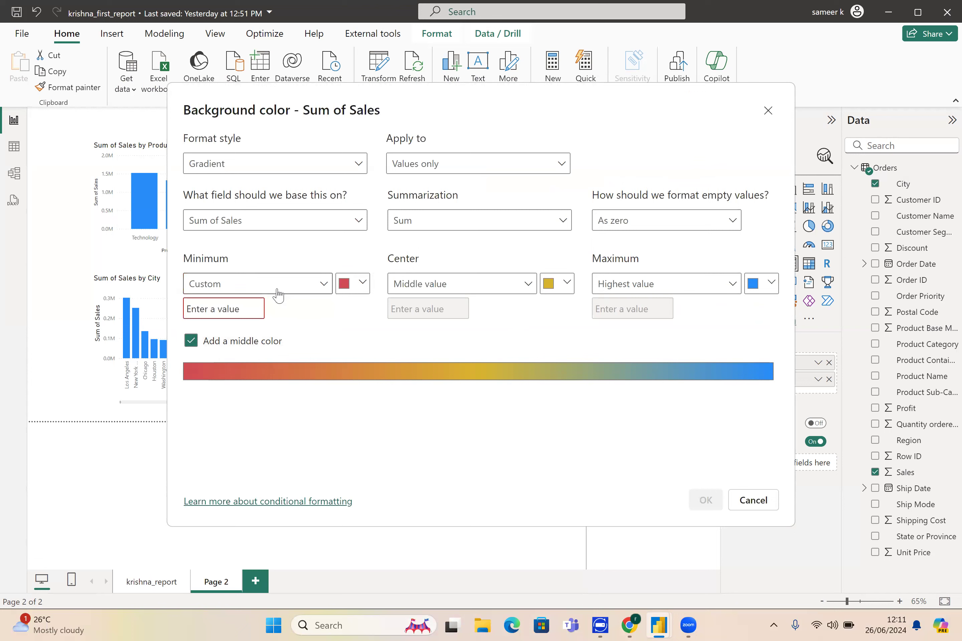
{"action": "left_click", "coordinate": [236, 299]}
{"action": "left_click_drag", "start_coordinate": [661, 106], "coordinate": [710, 247]}
{"action": "left_click", "coordinate": [273, 449]}
{"action": "type", "text": "1"}
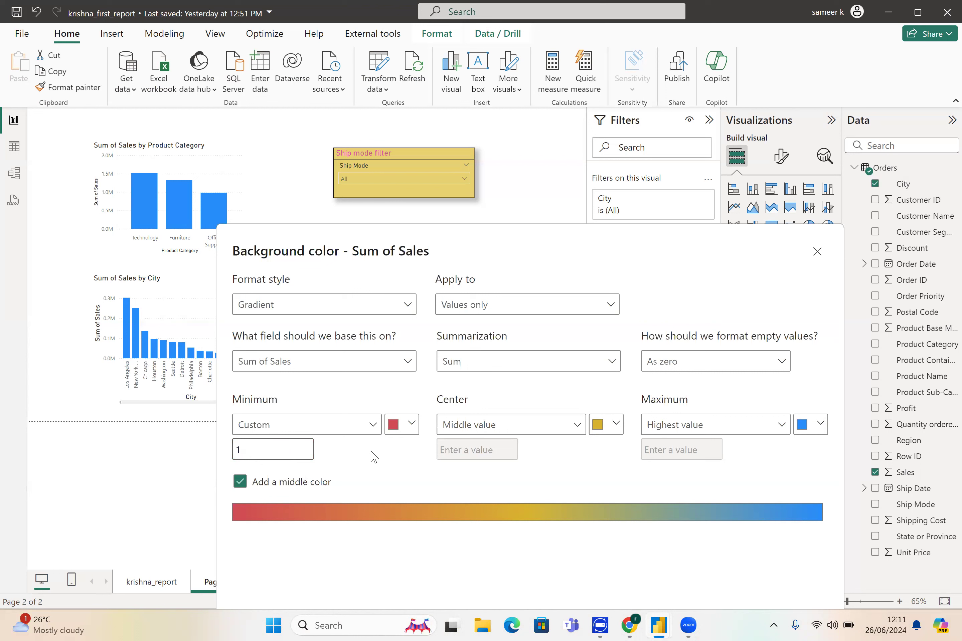
- Set the gradient's center to a custom value of 150000
{"action": "left_click", "coordinate": [575, 426]}
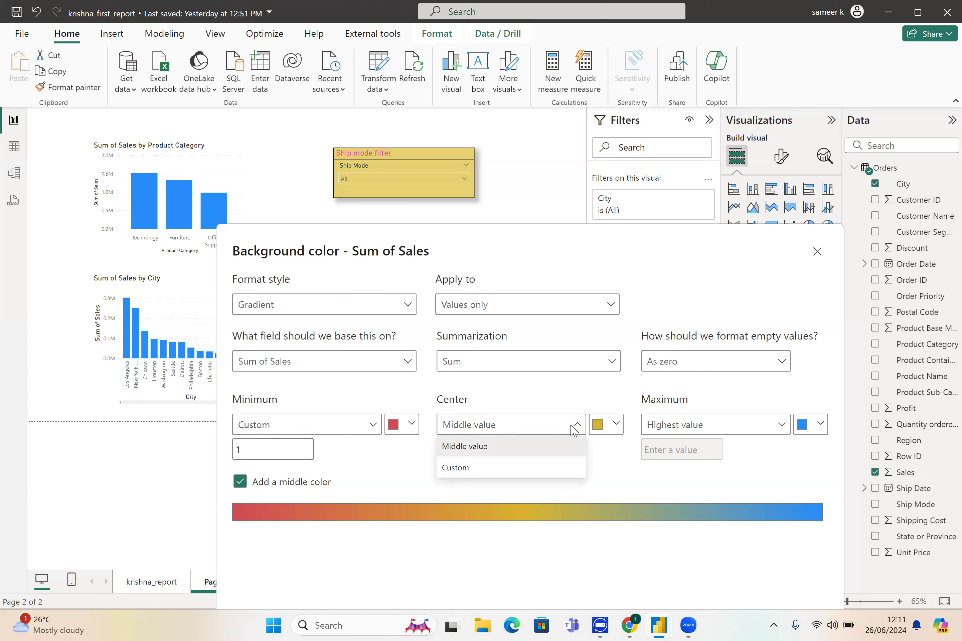
{"action": "left_click", "coordinate": [522, 465]}
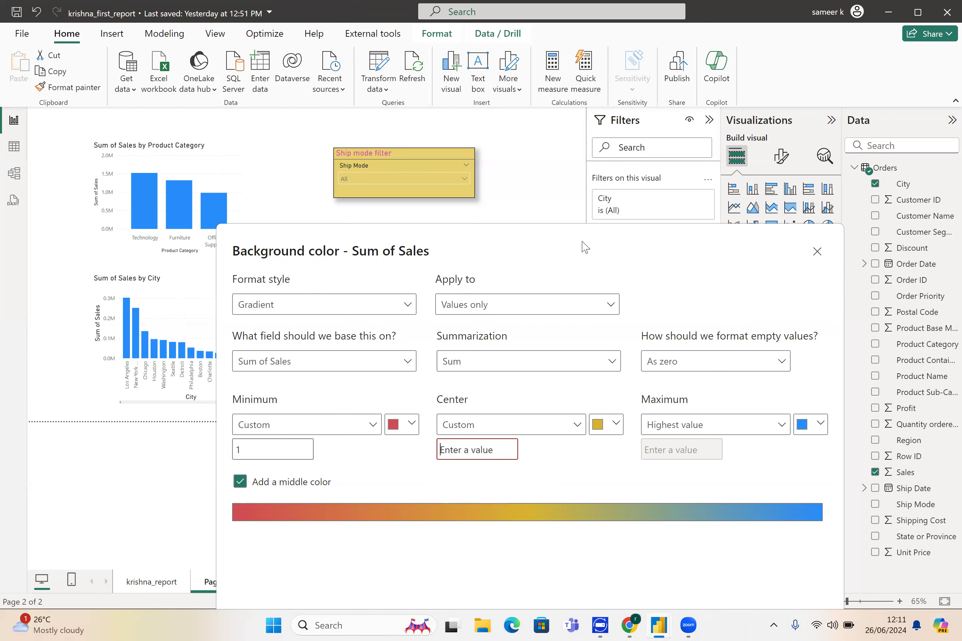
{"action": "left_click_drag", "start_coordinate": [583, 247], "coordinate": [618, 213]}
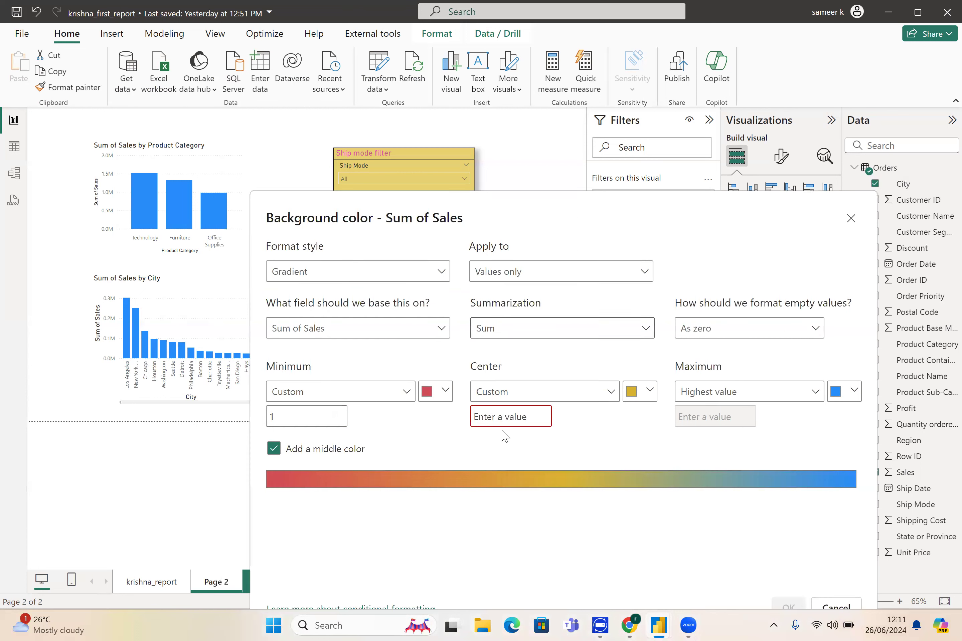
{"action": "left_click", "coordinate": [511, 412]}
{"action": "type", "text": "150000"}
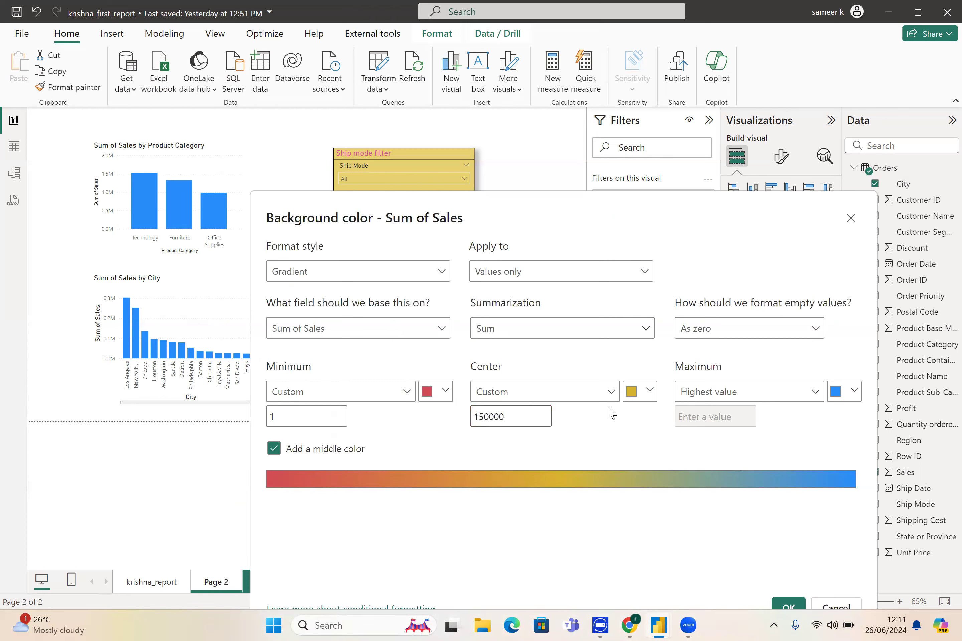
- Set the gradient's maximum to a custom value of 350000 and apply the formatting
{"action": "left_click", "coordinate": [767, 391]}
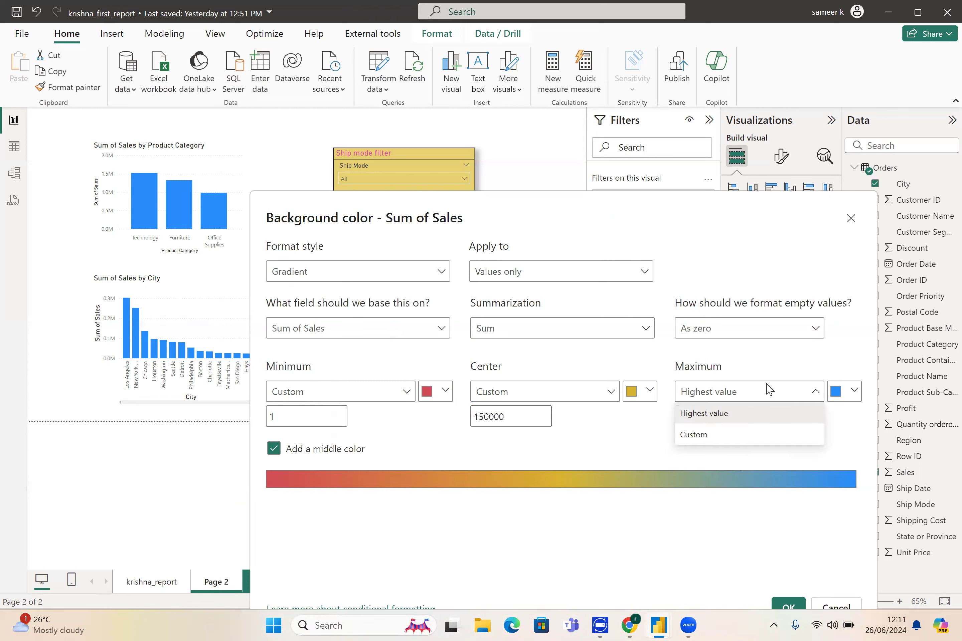
{"action": "left_click", "coordinate": [750, 435]}
{"action": "left_click", "coordinate": [731, 420]}
{"action": "type", "text": "350000"}
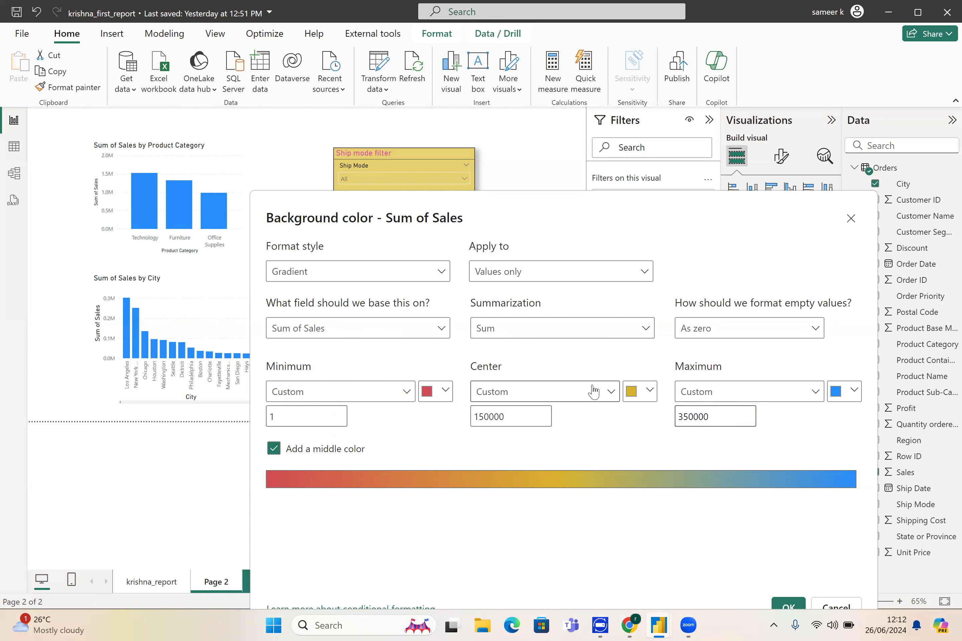
{"action": "left_click_drag", "start_coordinate": [586, 213], "coordinate": [549, 100]}
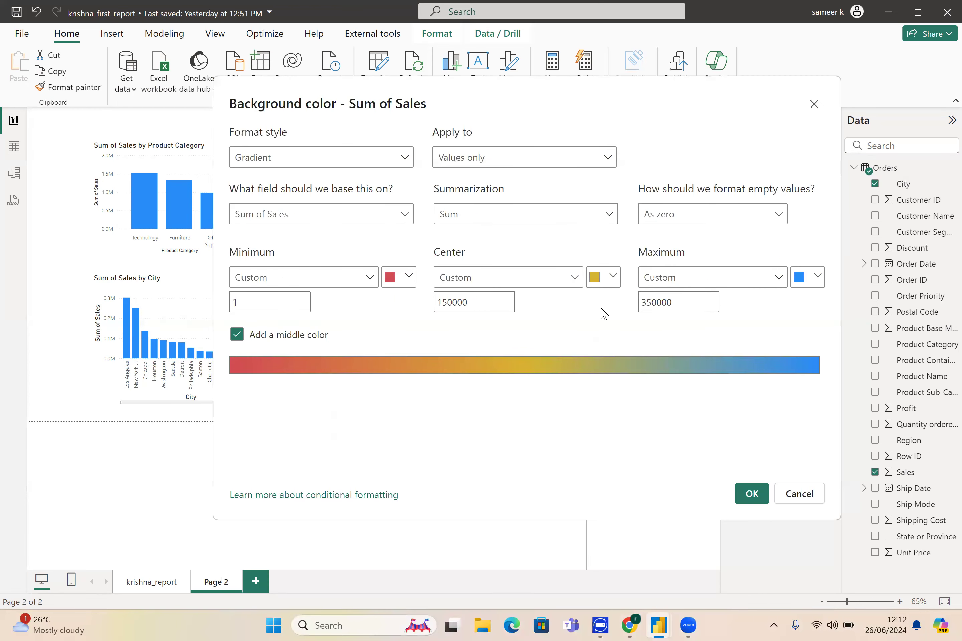
{"action": "left_click", "coordinate": [751, 494]}
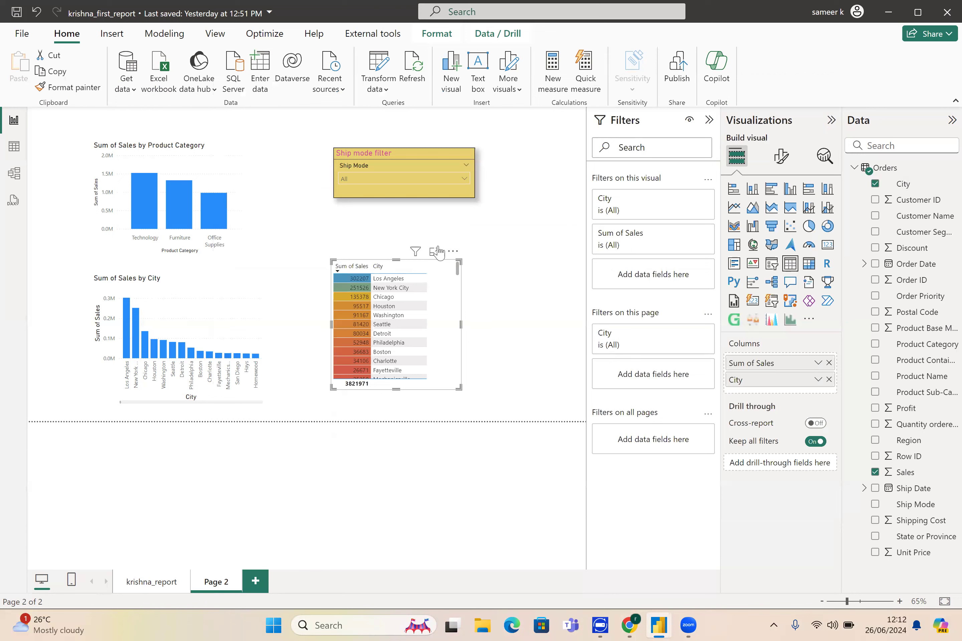
- Examine the custom gradient coloring from the highest to the lowest city sales in the table's focus mode, then return to the report
{"action": "left_click", "coordinate": [434, 252]}
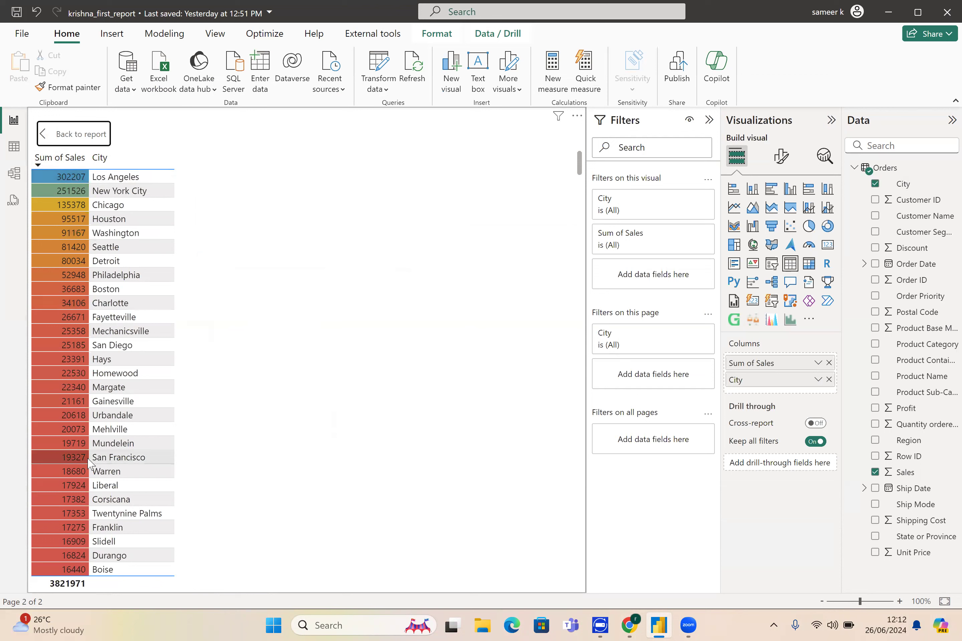
{"action": "left_click_drag", "start_coordinate": [581, 168], "coordinate": [564, 620]}
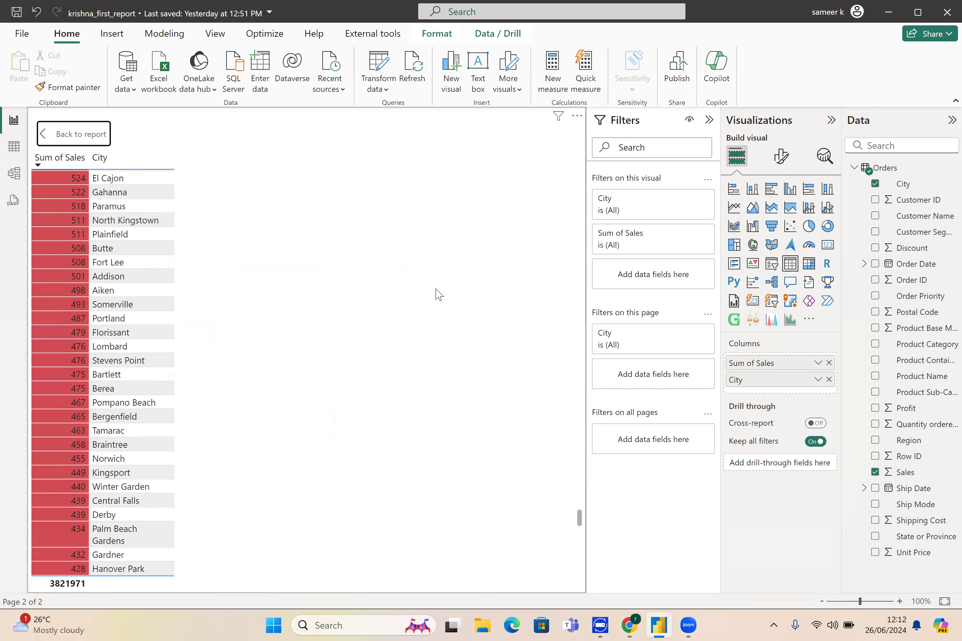
{"action": "left_click", "coordinate": [86, 133]}
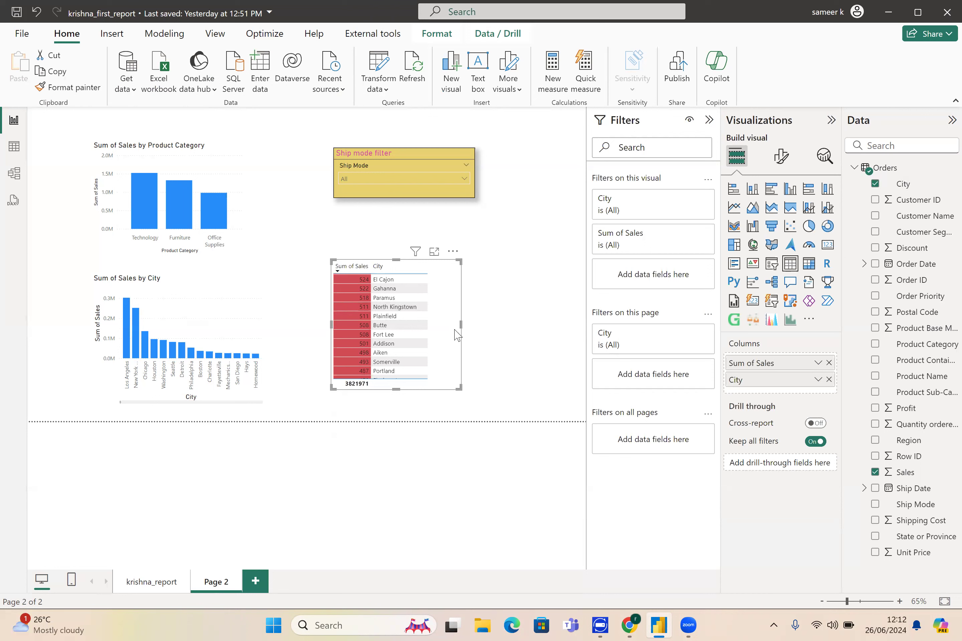
{"action": "scroll", "coordinate": [459, 337], "scroll_direction": "up", "scroll_amount": 5}
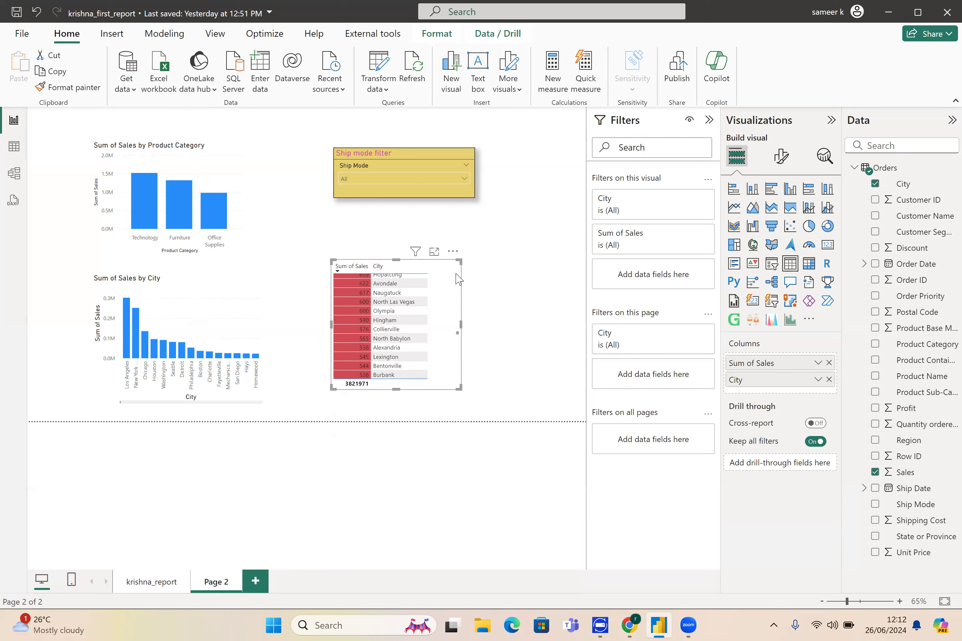
{"action": "left_click", "coordinate": [434, 253]}
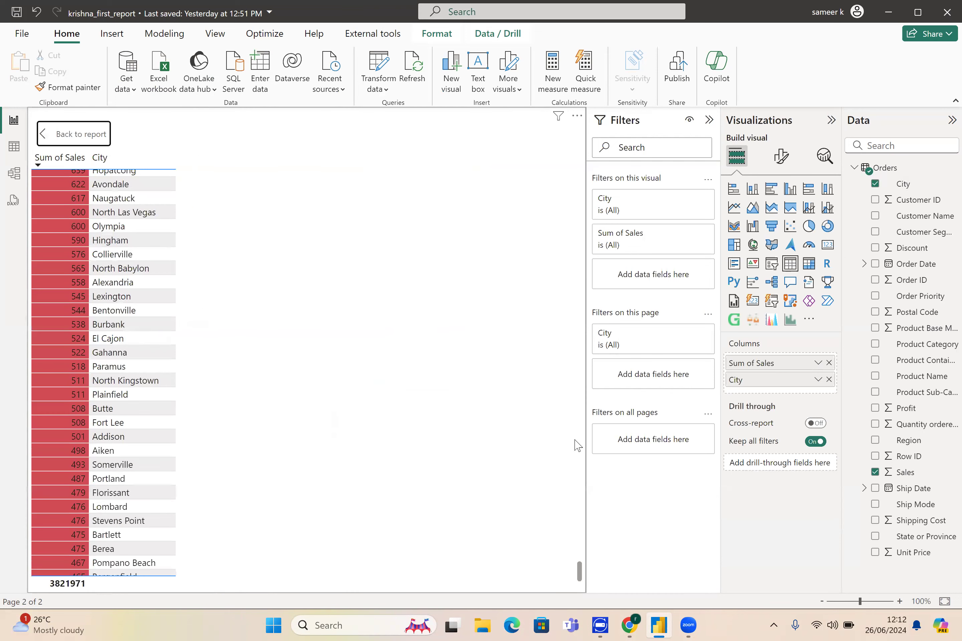
{"action": "scroll", "coordinate": [571, 575], "scroll_direction": "down", "scroll_amount": 20}
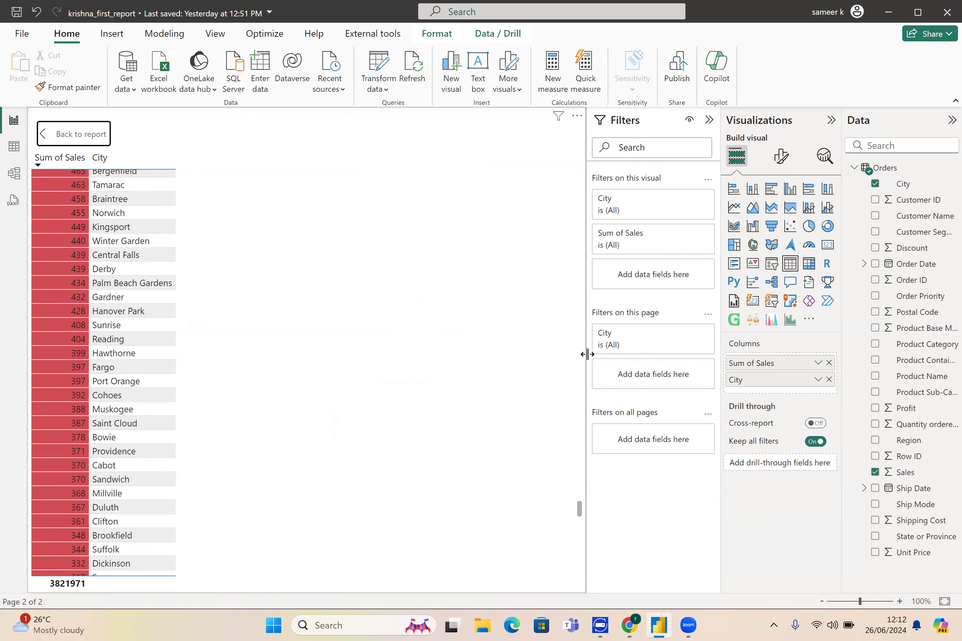
{"action": "scroll", "coordinate": [582, 453], "scroll_direction": "down", "scroll_amount": 15}
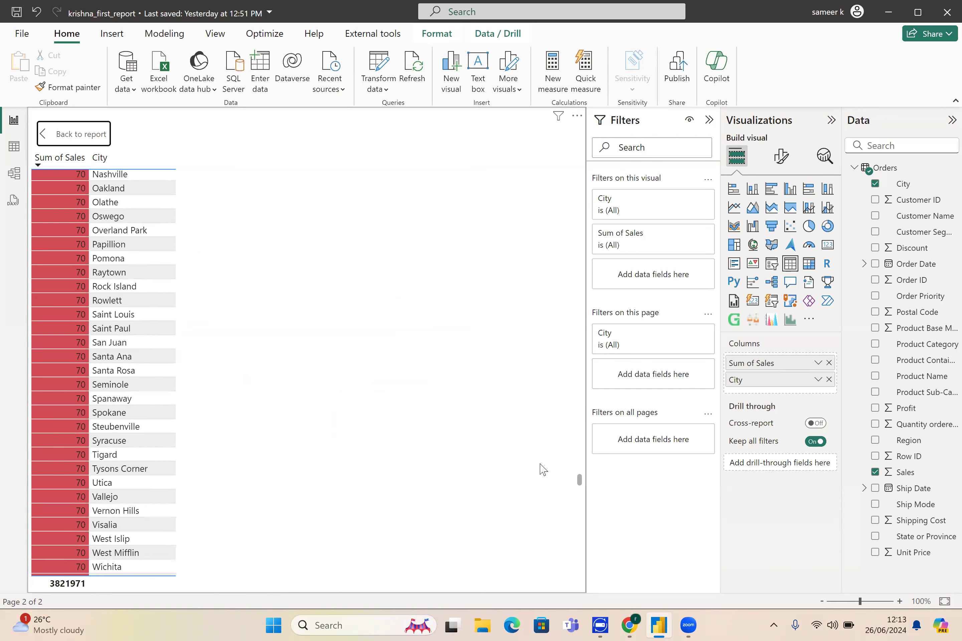
{"action": "left_click_drag", "start_coordinate": [578, 479], "coordinate": [578, 83]}
{"action": "left_click", "coordinate": [128, 177]}
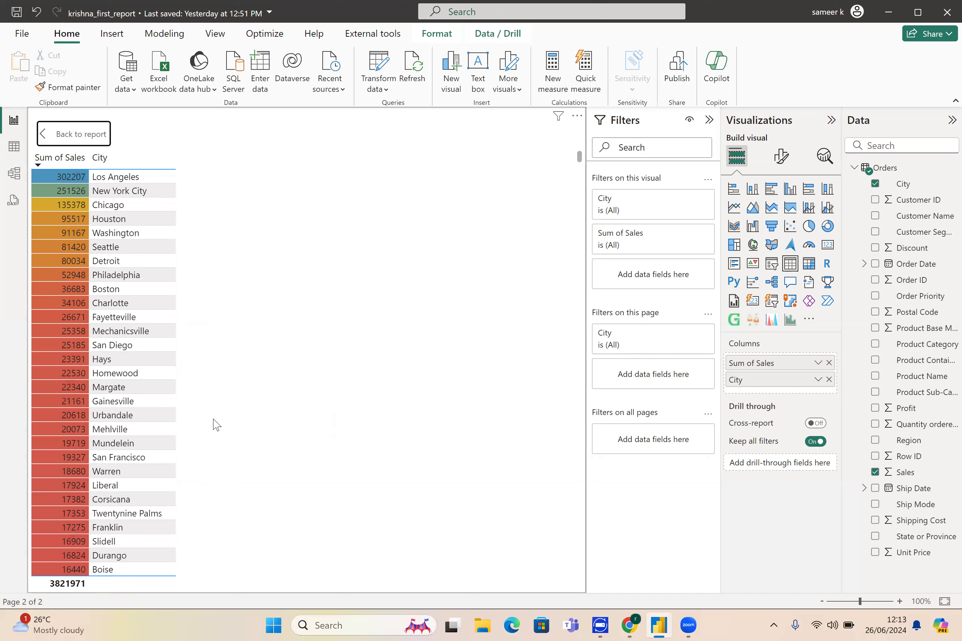
{"action": "left_click", "coordinate": [100, 135]}
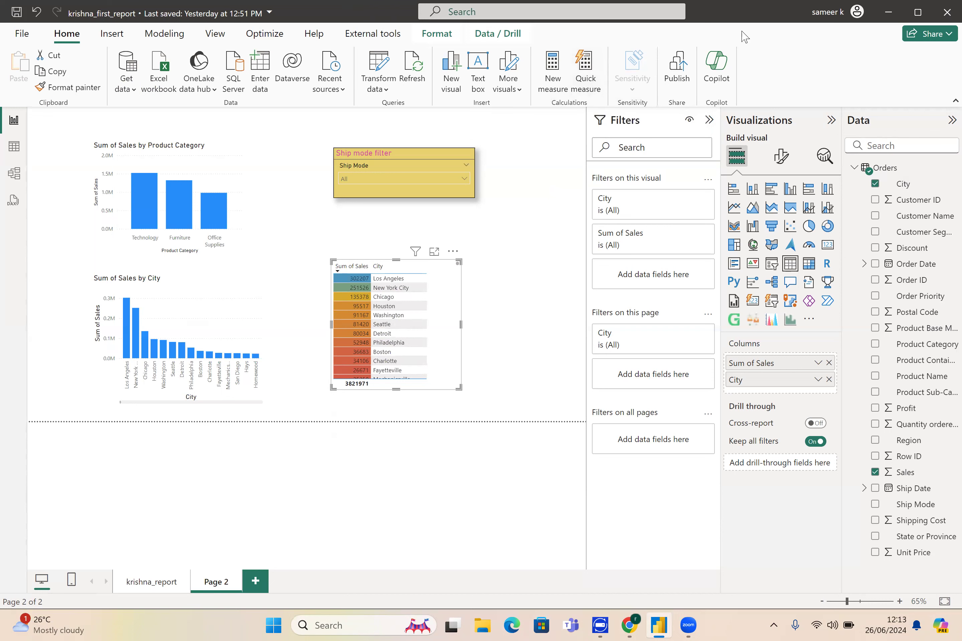
- Save the report and publish it to My workspace, replacing the existing dataset
{"action": "left_click", "coordinate": [669, 78]}
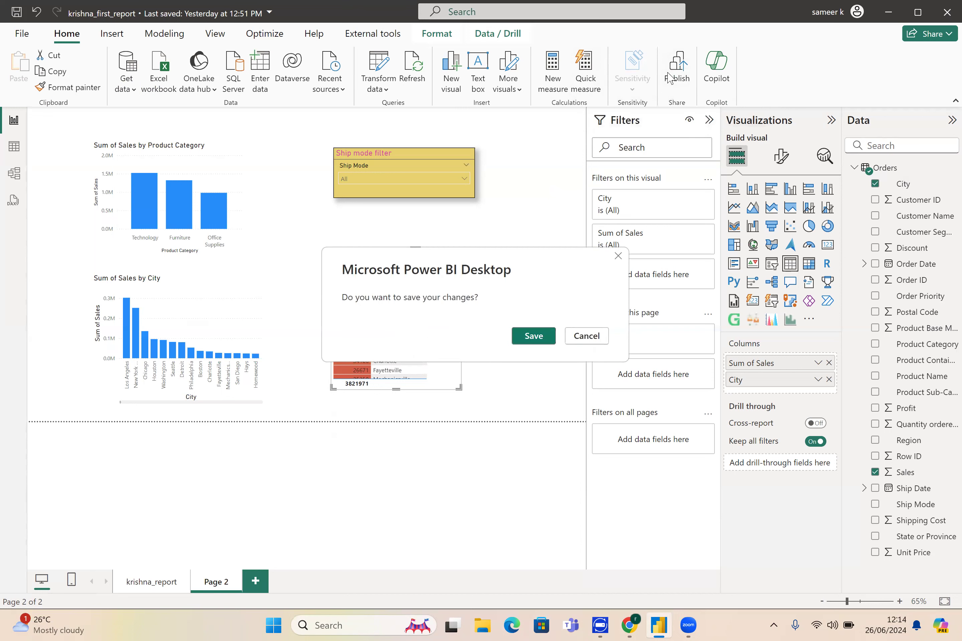
{"action": "left_click", "coordinate": [553, 336]}
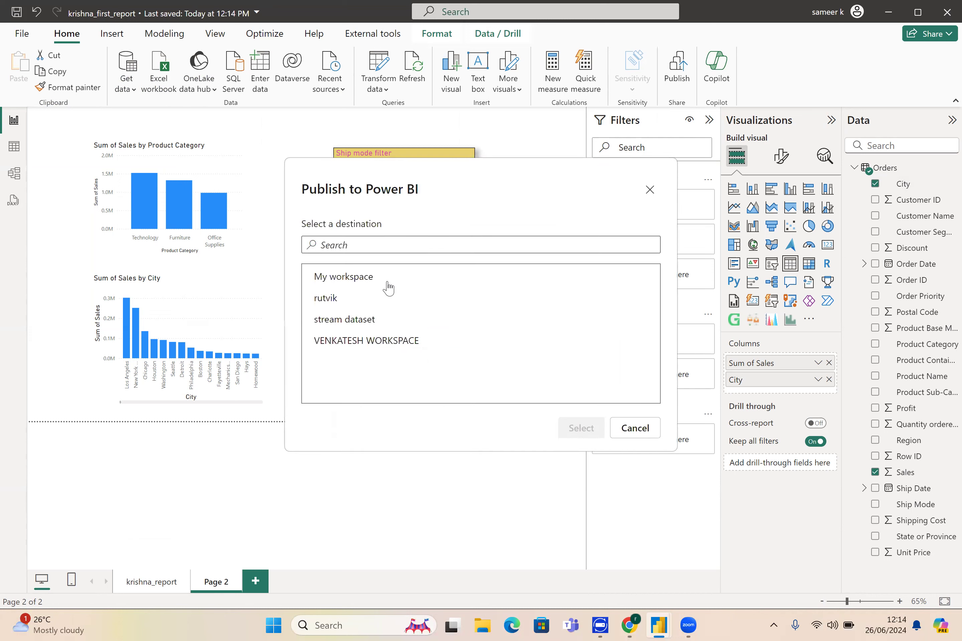
{"action": "left_click", "coordinate": [388, 284]}
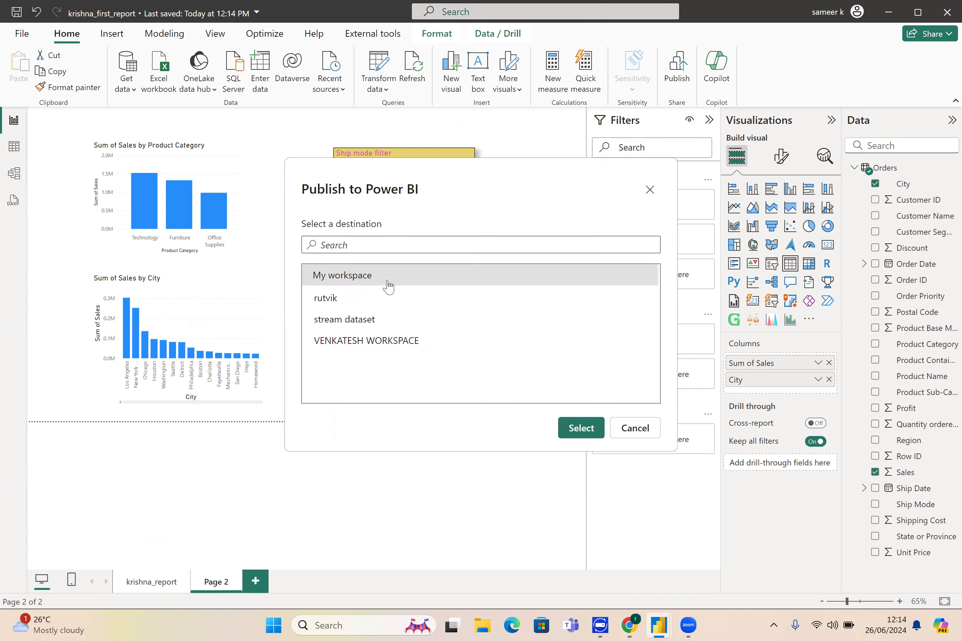
{"action": "left_click", "coordinate": [581, 428]}
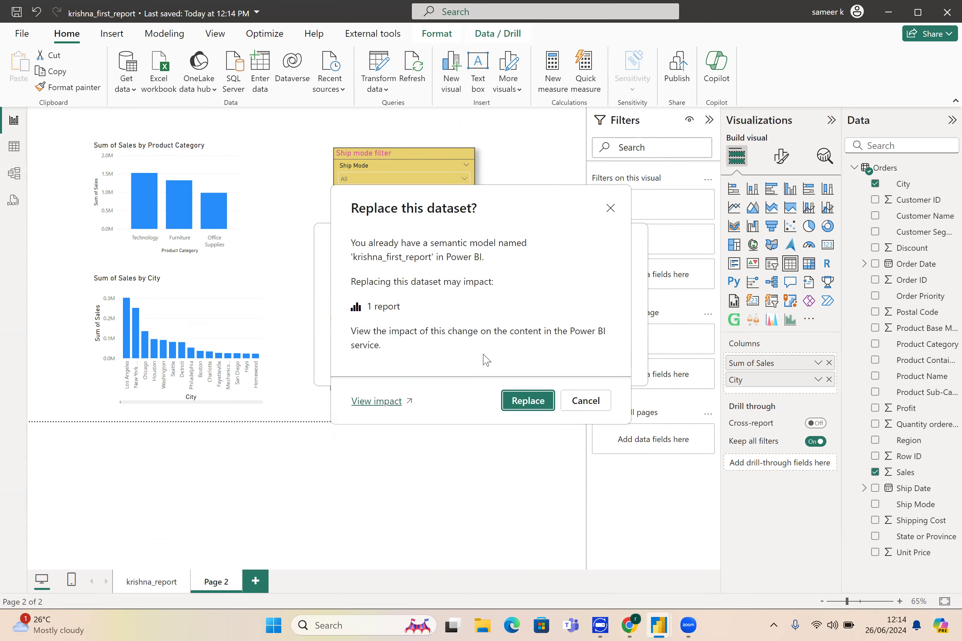
{"action": "left_click", "coordinate": [527, 402]}
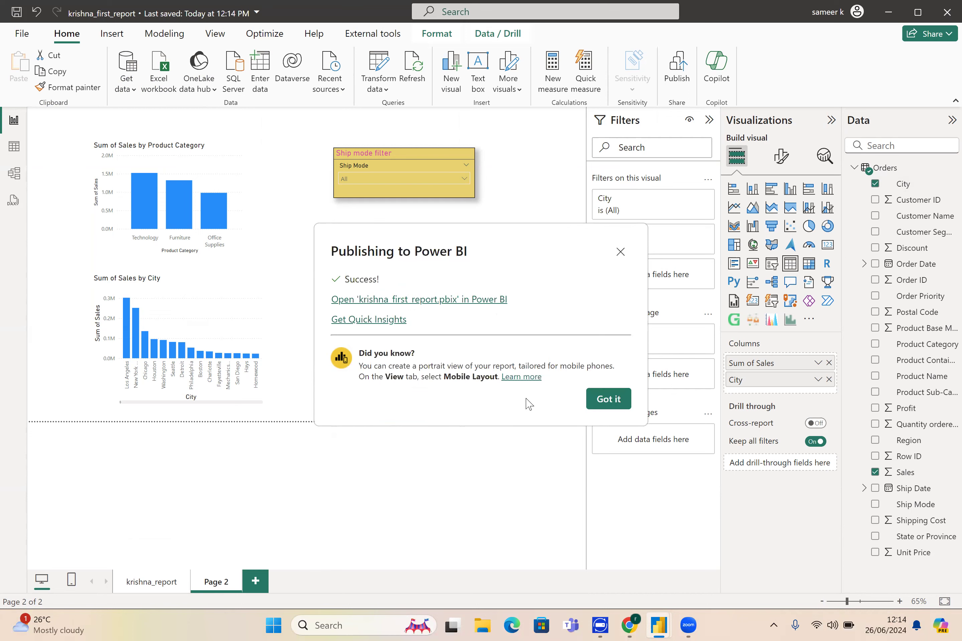
- Open the published report in the Power BI service with the first listed account, in a maximized browser window, and show the workspaces list
{"action": "left_click", "coordinate": [466, 305]}
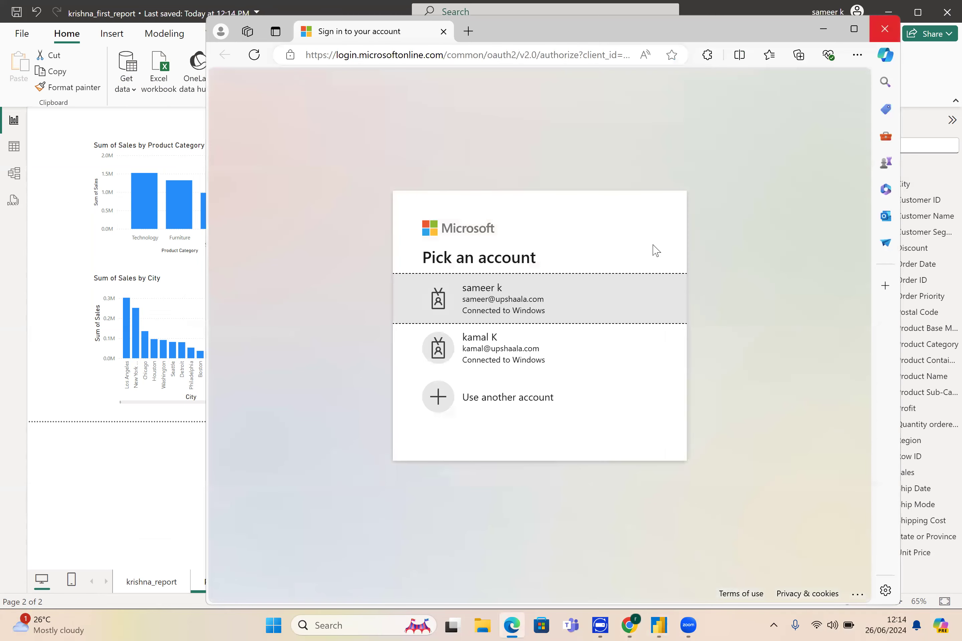
{"action": "left_click", "coordinate": [555, 311]}
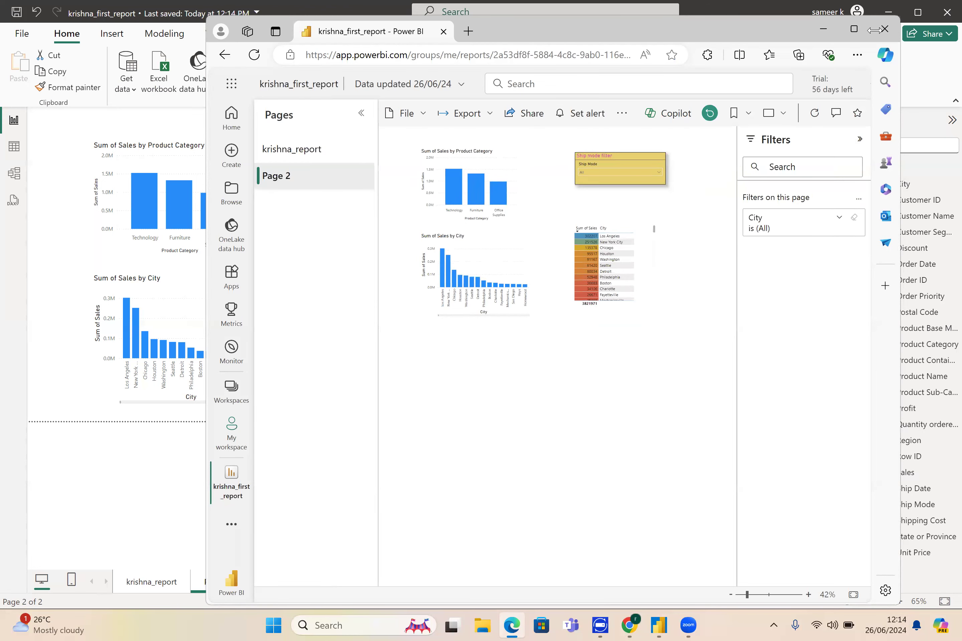
{"action": "left_click", "coordinate": [854, 29]}
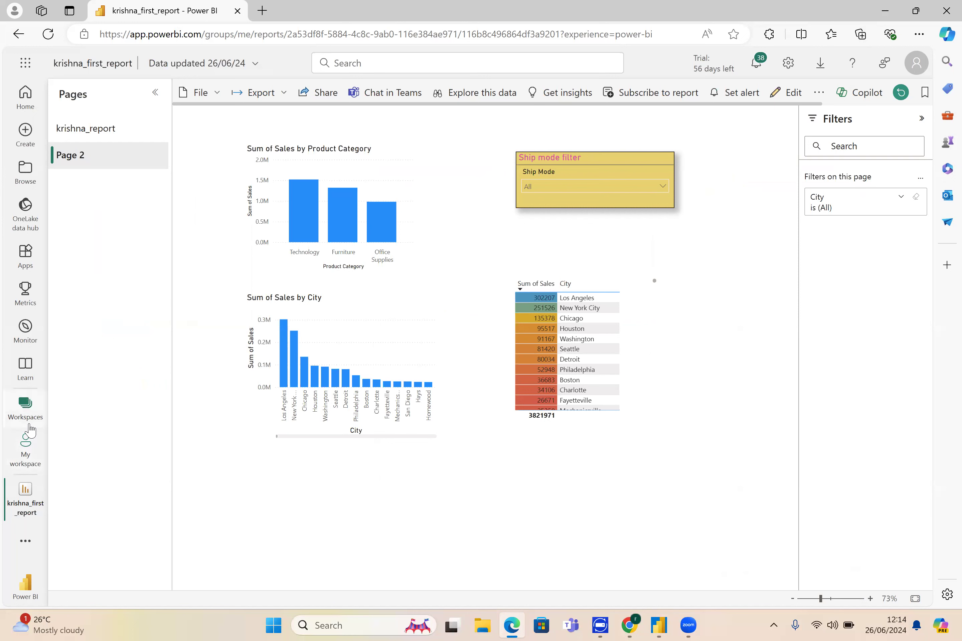
{"action": "left_click", "coordinate": [29, 421]}
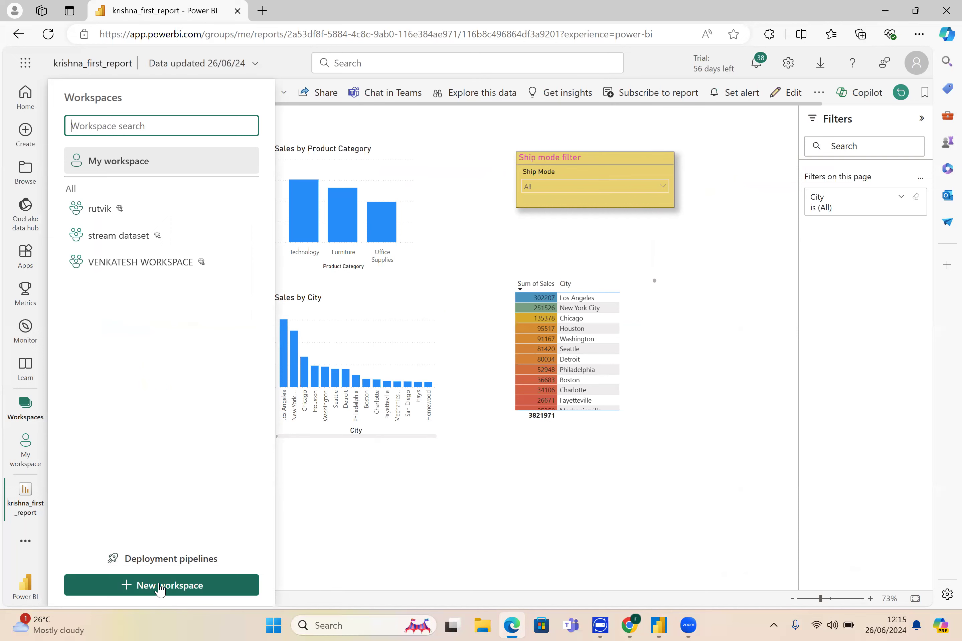
- Create a workspace named with the owner's full name and list the item types that can be added to it
{"action": "right_click", "coordinate": [159, 590]}
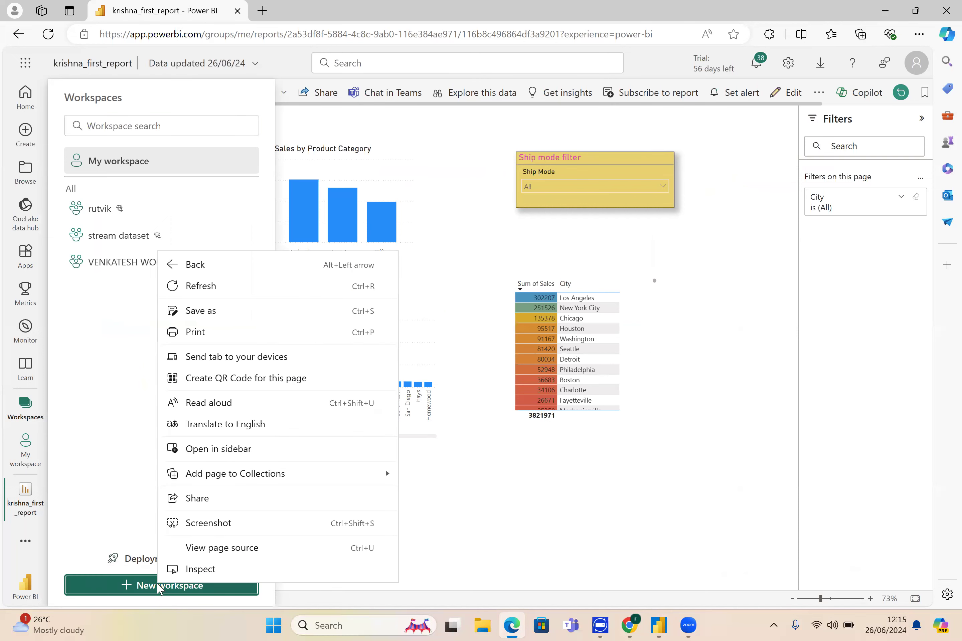
{"action": "left_click", "coordinate": [160, 590]}
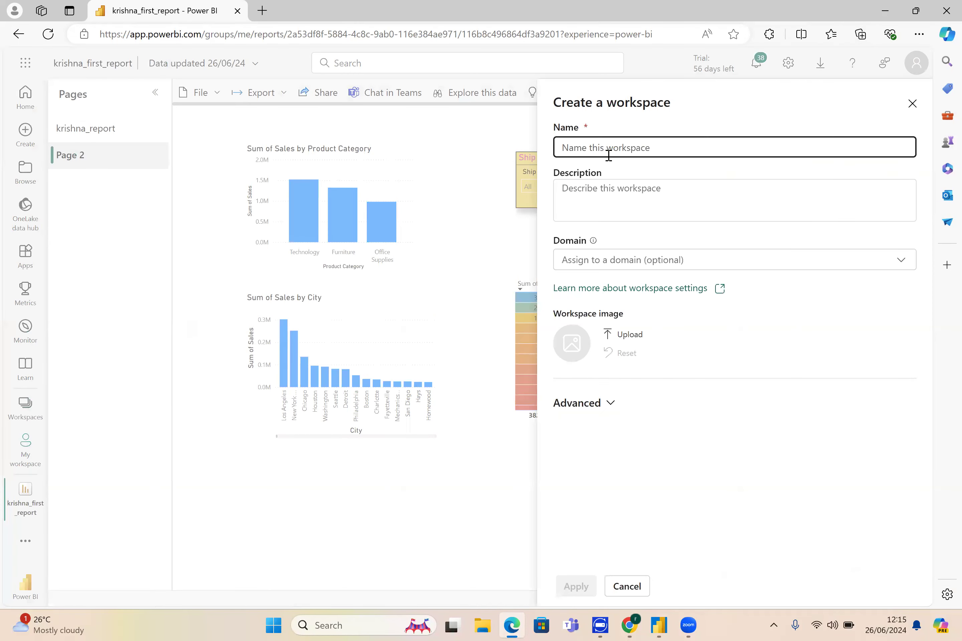
{"action": "type", "text": "KRISHNA DAMA"}
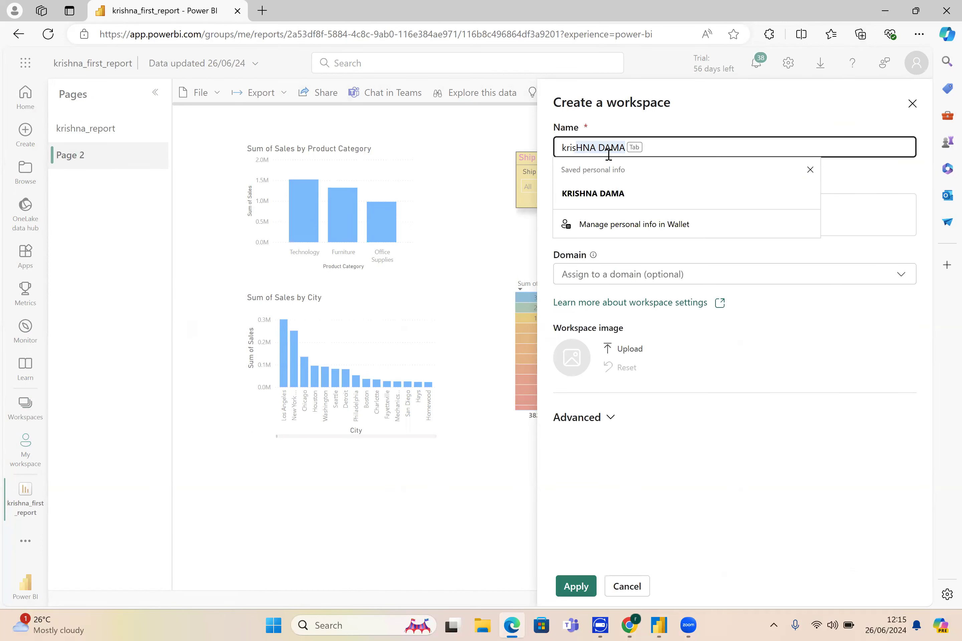
{"action": "key", "text": "Tab"}
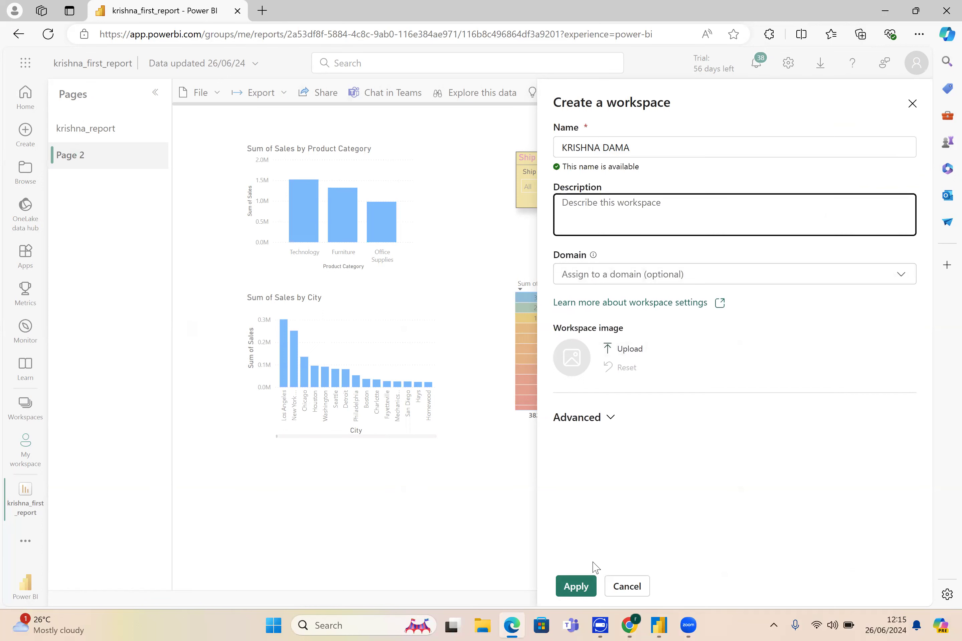
{"action": "left_click", "coordinate": [578, 586]}
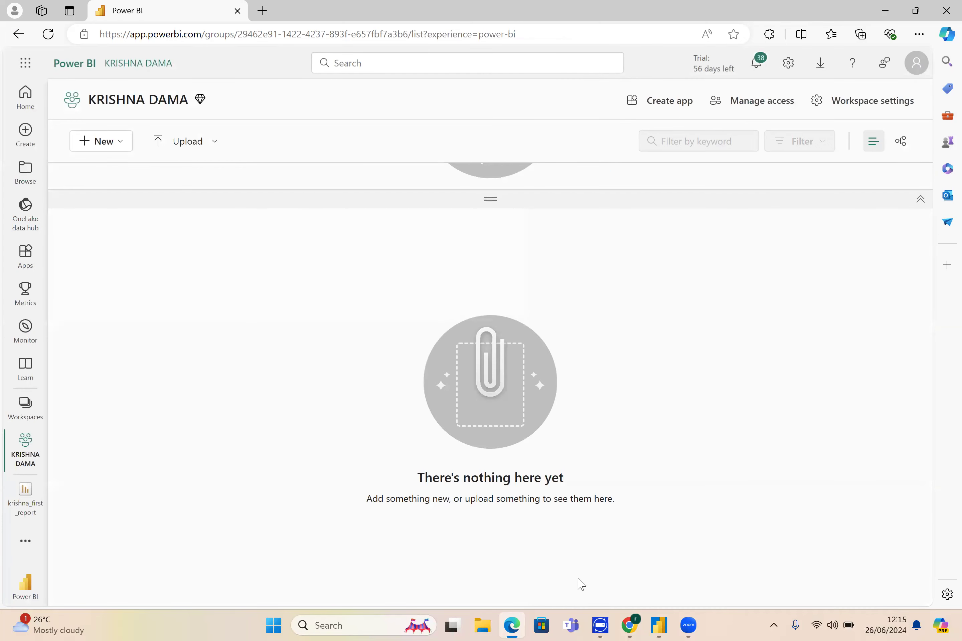
{"action": "left_click", "coordinate": [122, 150]}
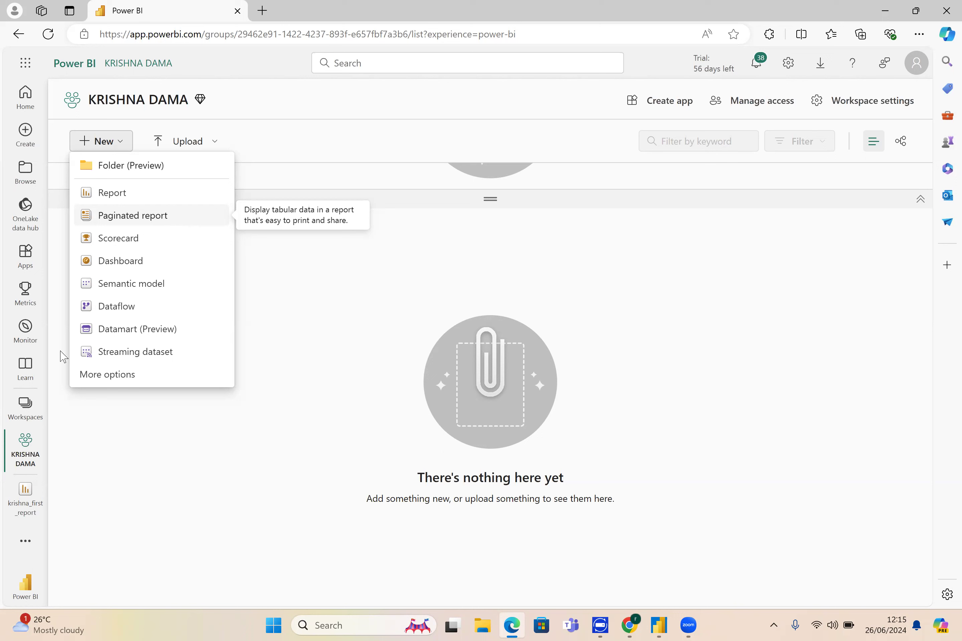
- Open the published report for editing and add a pie chart of Sales by Region to Page 2
{"action": "left_click", "coordinate": [26, 493]}
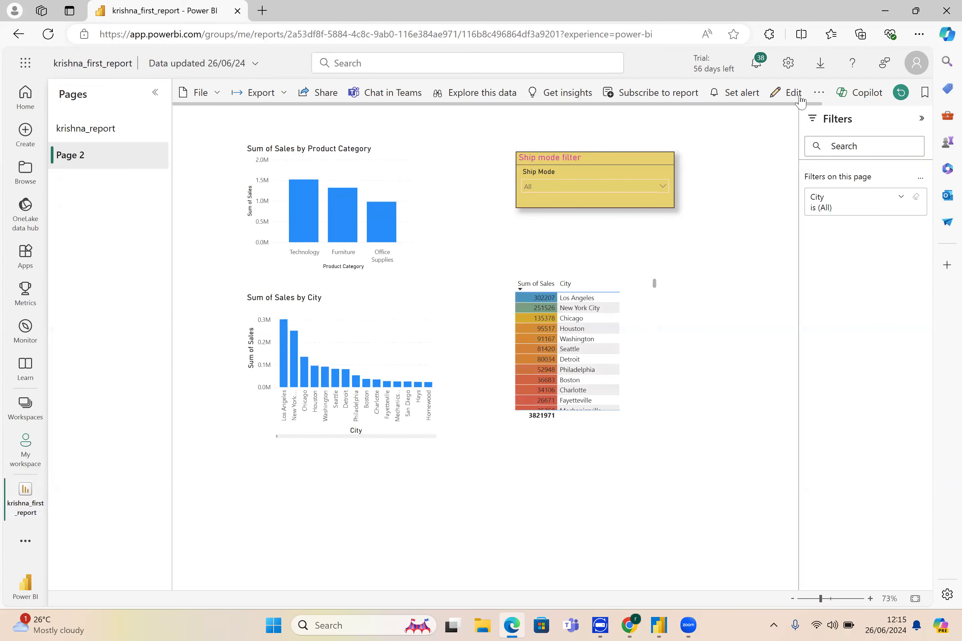
{"action": "left_click", "coordinate": [789, 96]}
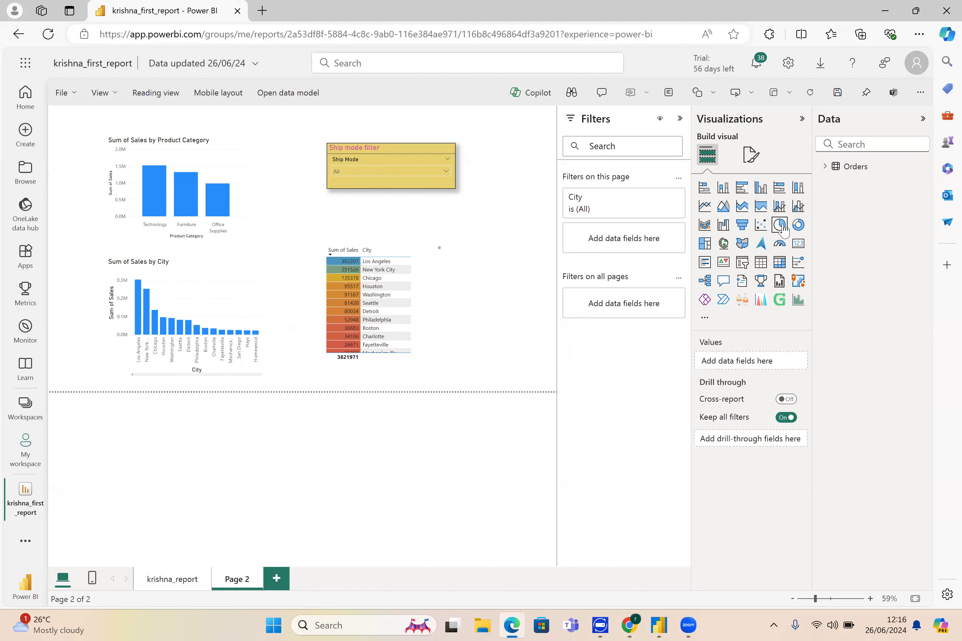
{"action": "left_click", "coordinate": [782, 227]}
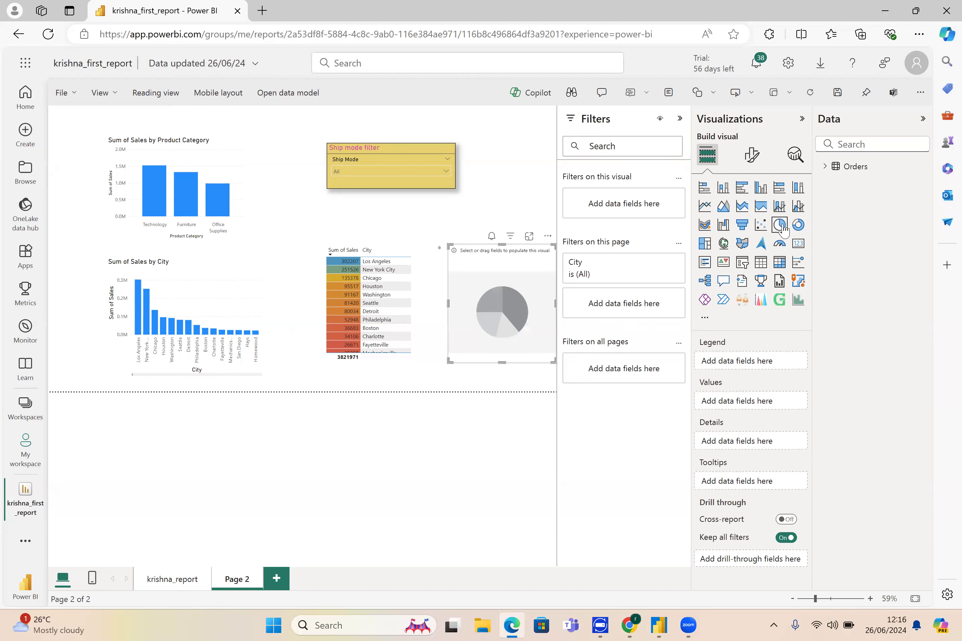
{"action": "left_click", "coordinate": [825, 167]}
{"action": "left_click", "coordinate": [846, 471]}
{"action": "left_click", "coordinate": [845, 439]}
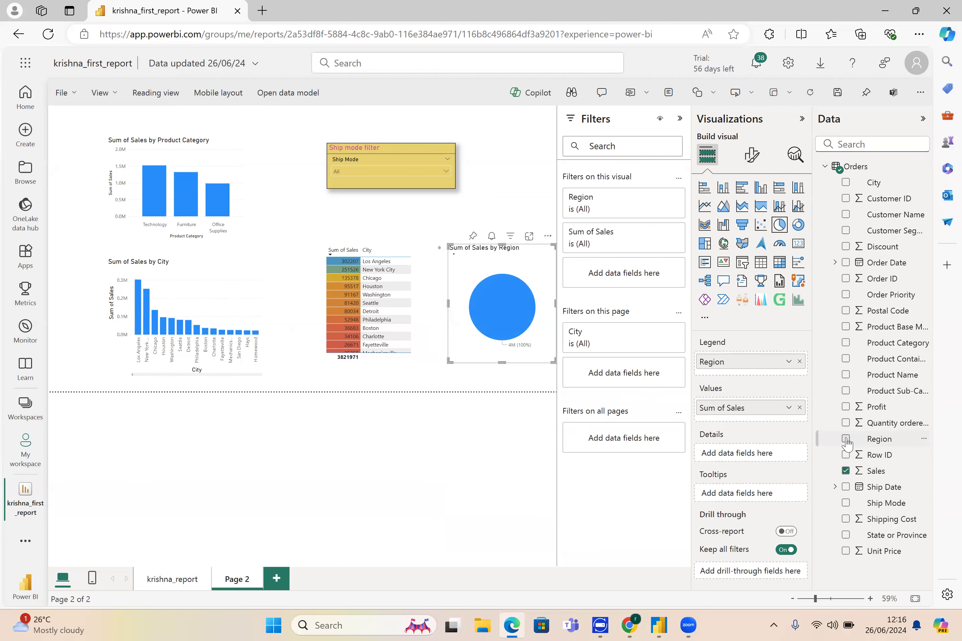
- Dismiss the publishing message in Power BI Desktop and return to the report in the browser, collapsing its Filters pane
{"action": "left_click", "coordinate": [73, 103]}
{"action": "left_click", "coordinate": [99, 138]}
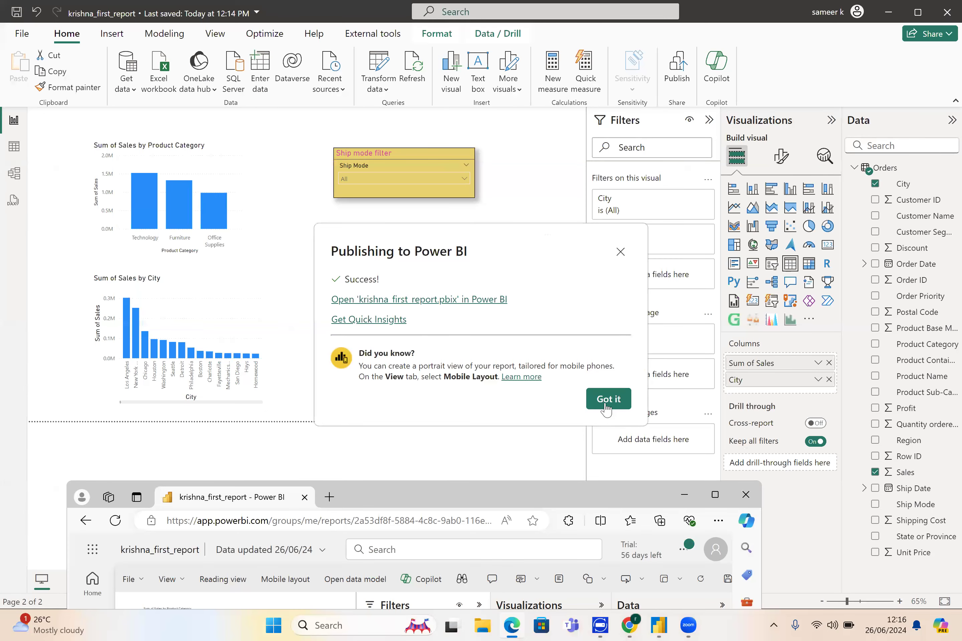
{"action": "left_click", "coordinate": [606, 400]}
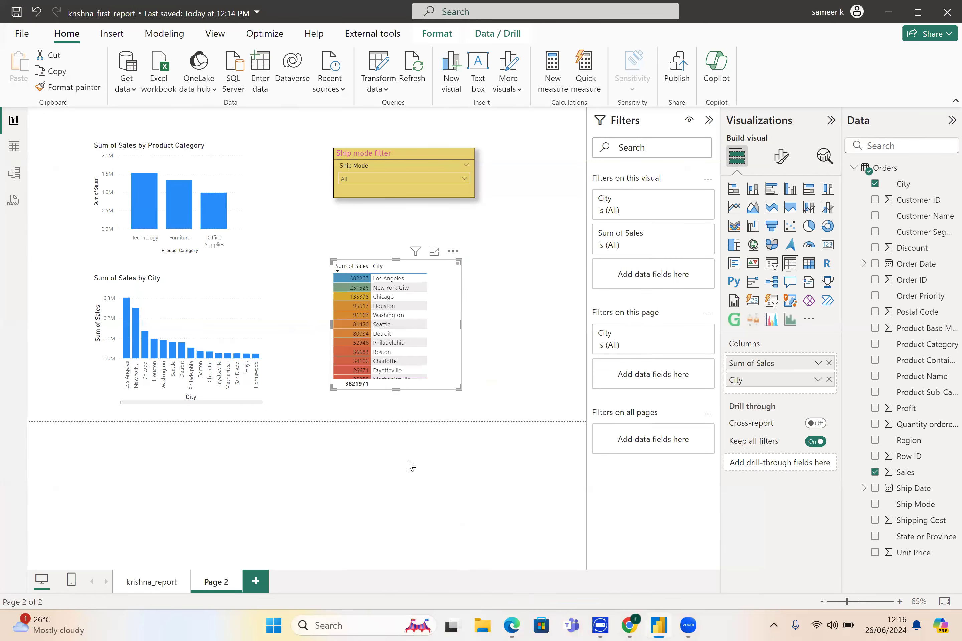
{"action": "mouse_move", "coordinate": [647, 621]}
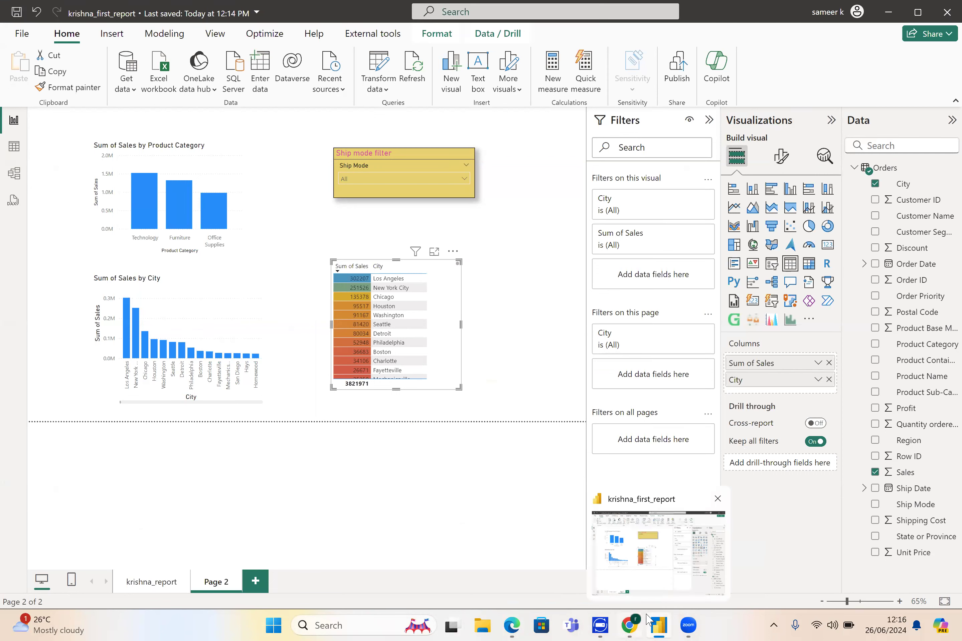
{"action": "left_click", "coordinate": [678, 502]}
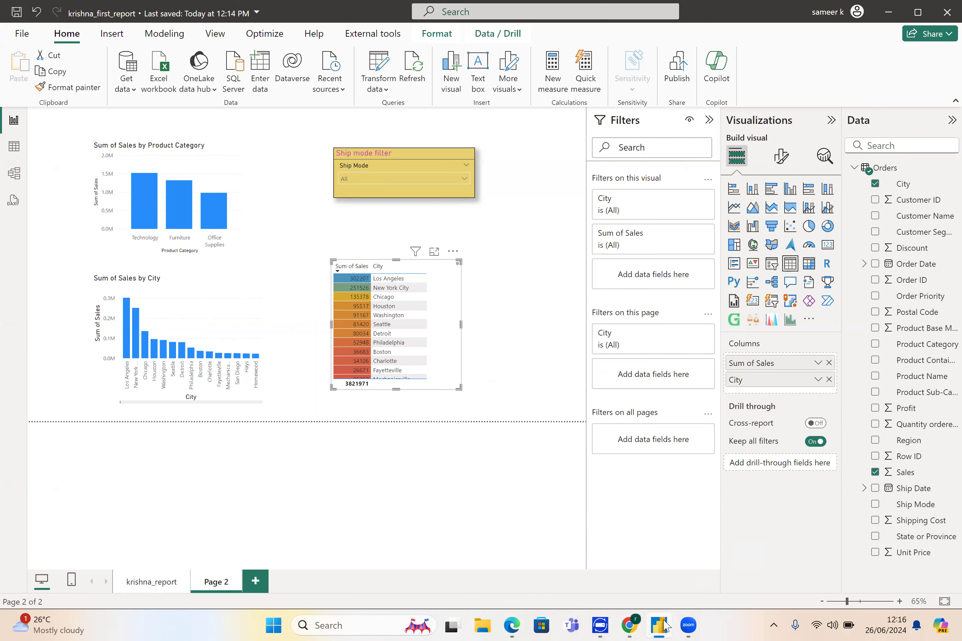
{"action": "left_click", "coordinate": [514, 624]}
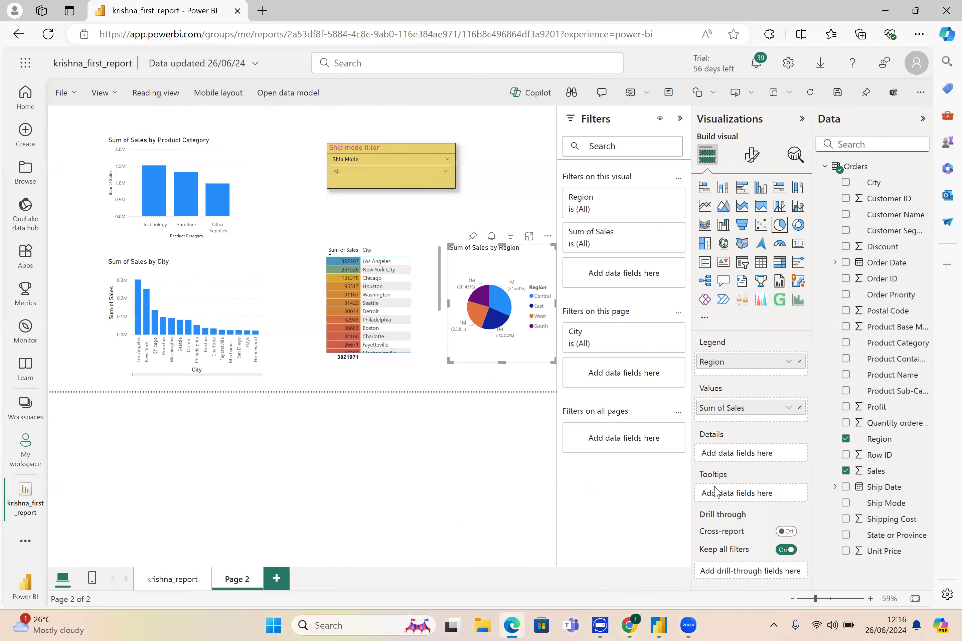
{"action": "left_click", "coordinate": [680, 118]}
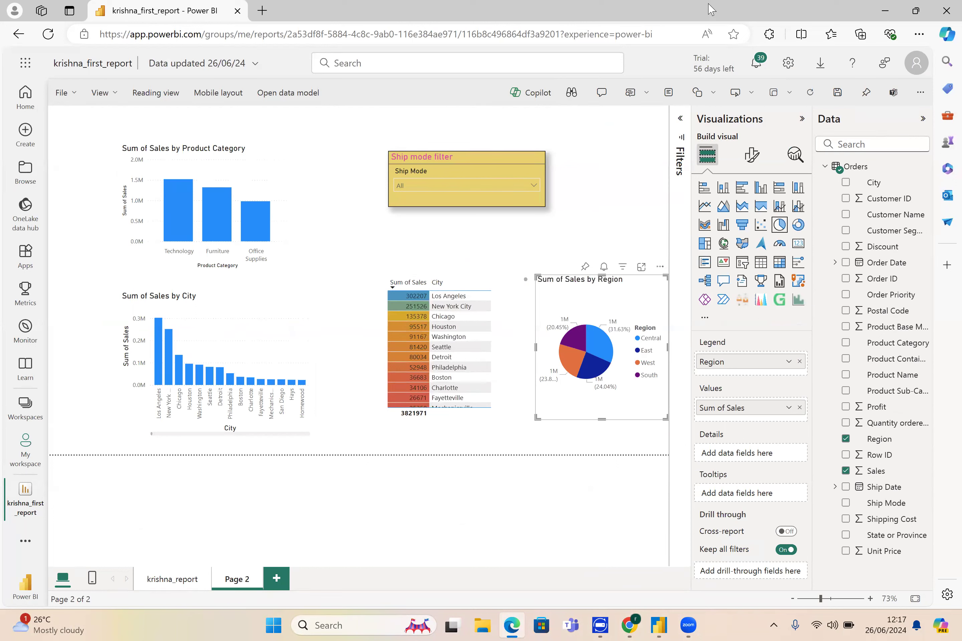
- Download the English Paginated Report Builder installer from the Power BI service's download options, check its progress and minimize the browser
{"action": "left_click", "coordinate": [822, 64]}
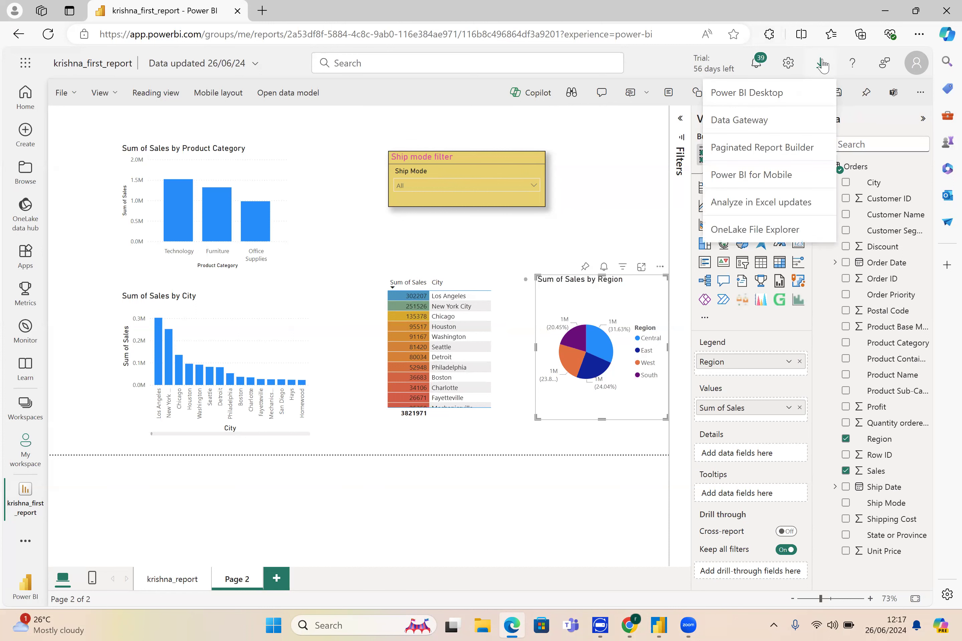
{"action": "left_click", "coordinate": [786, 153]}
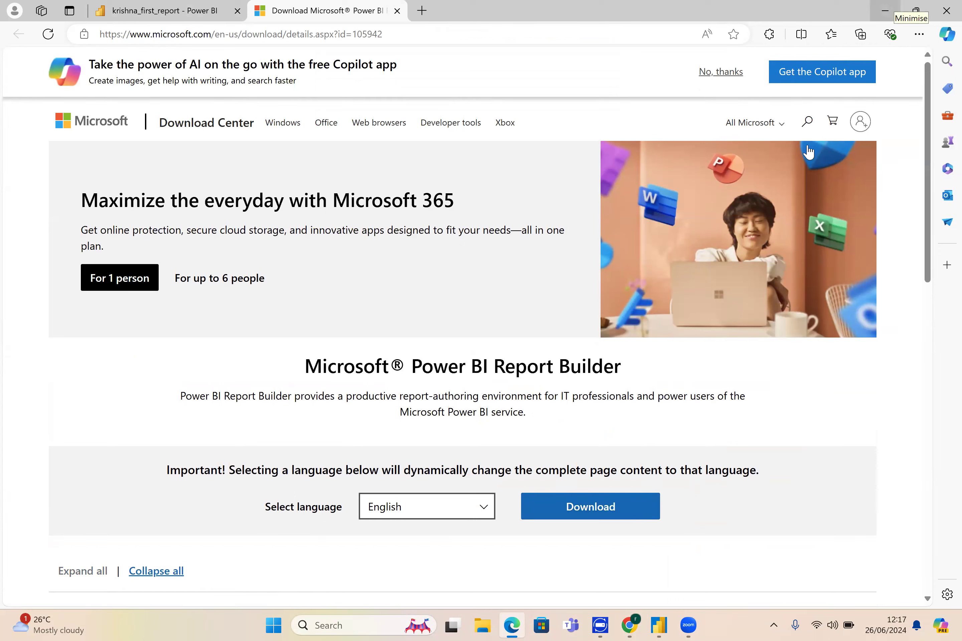
{"action": "left_click", "coordinate": [612, 498]}
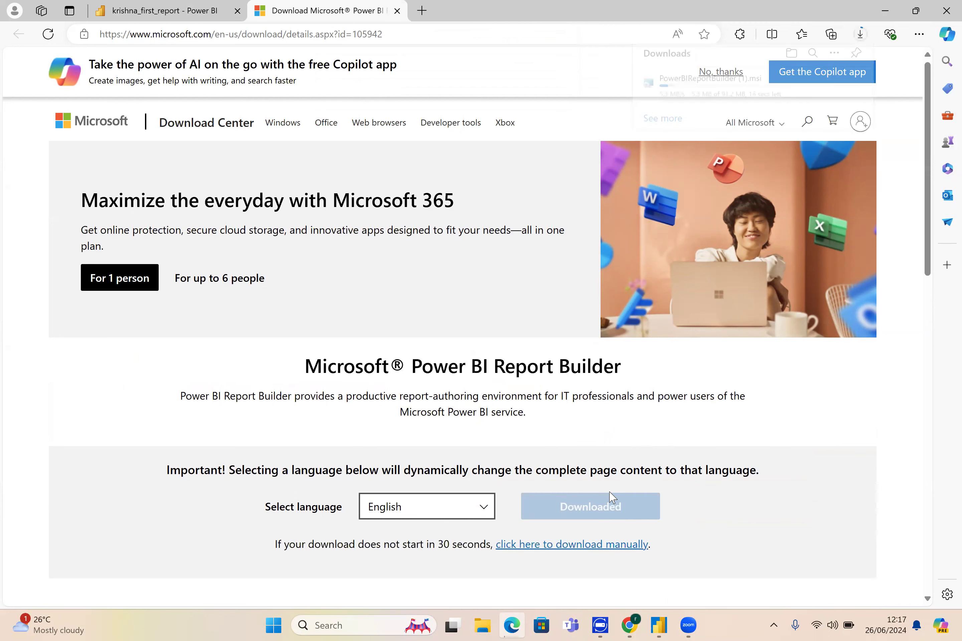
{"action": "left_click", "coordinate": [860, 37]}
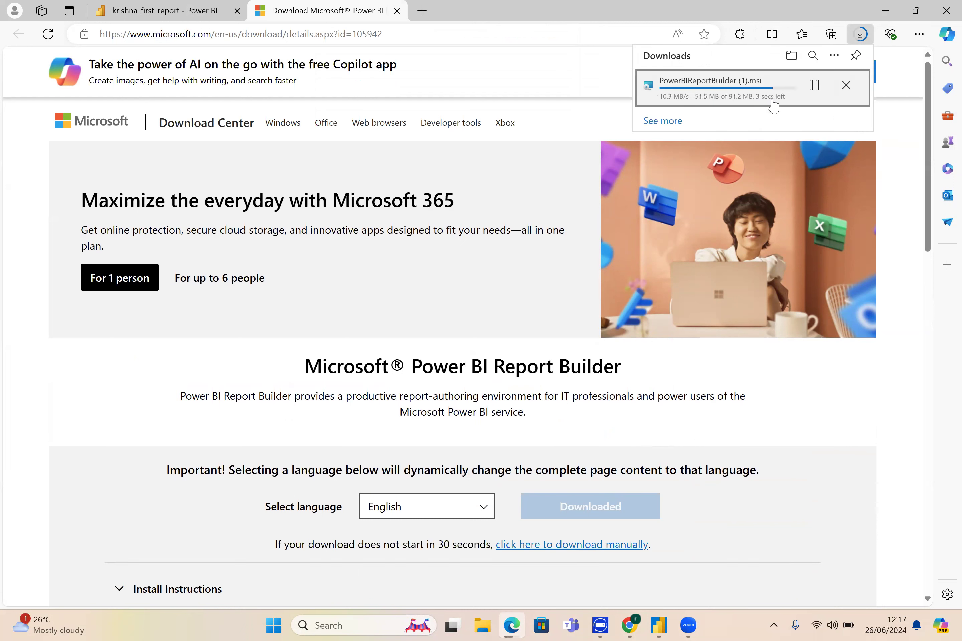
{"action": "left_click", "coordinate": [883, 12]}
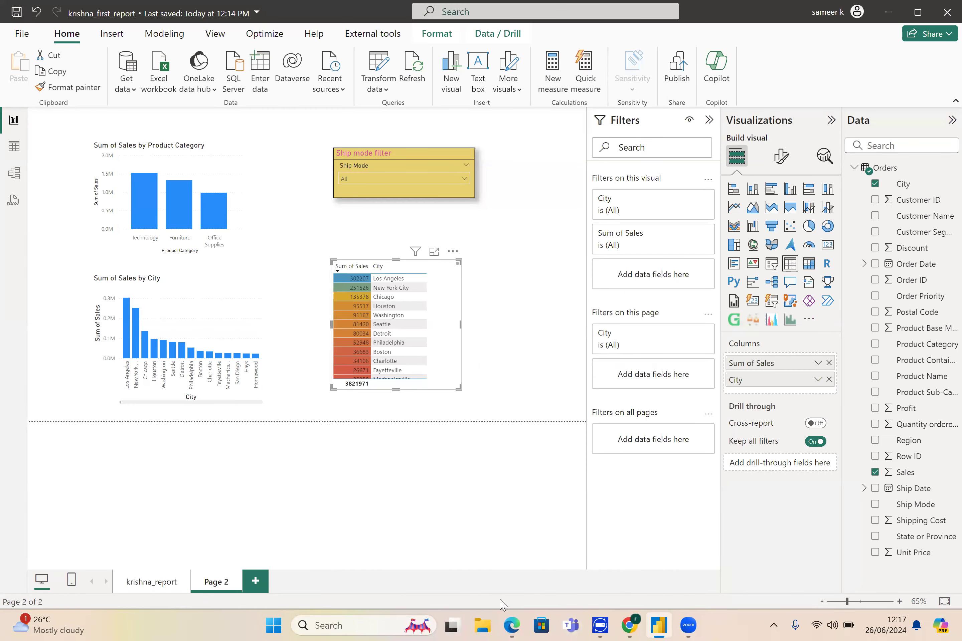
- Switch to Microsoft Store, search for "power bi re" and open the Power BI Report Builder page
{"action": "left_click", "coordinate": [540, 624]}
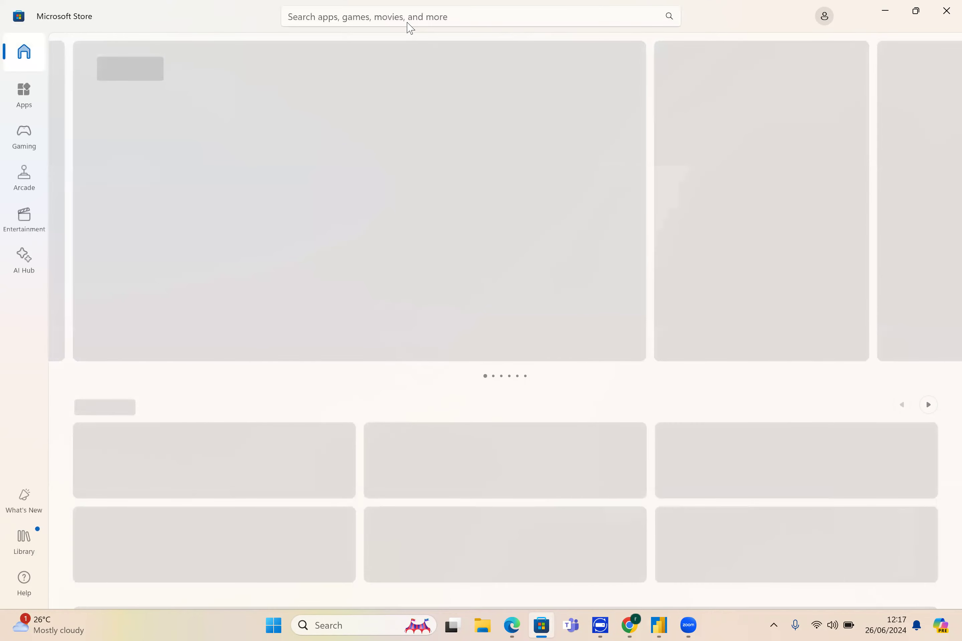
{"action": "left_click", "coordinate": [417, 14]}
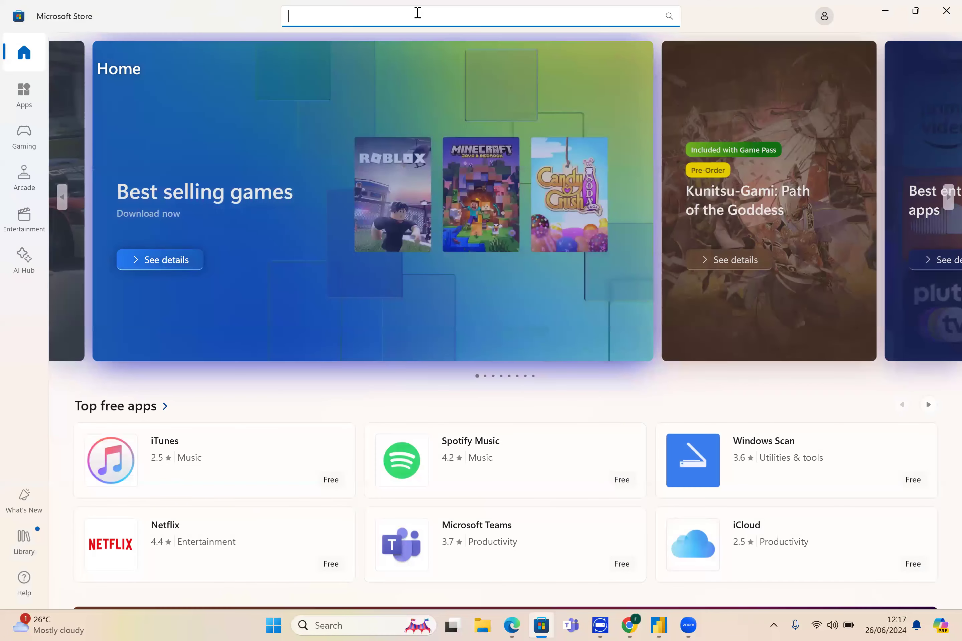
{"action": "type", "text": "power"}
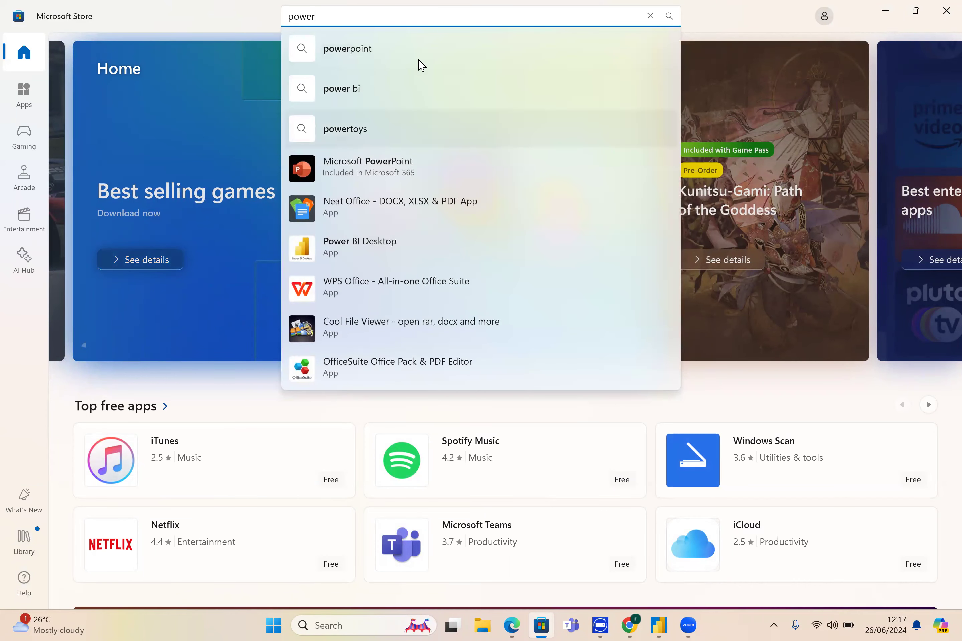
{"action": "type", "text": " bi re"}
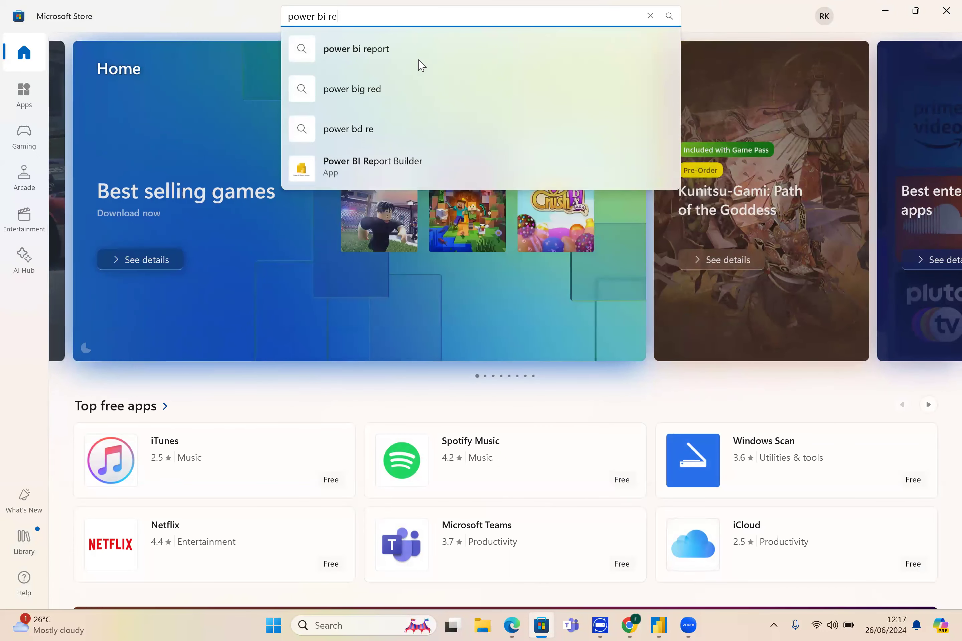
{"action": "left_click", "coordinate": [413, 175]}
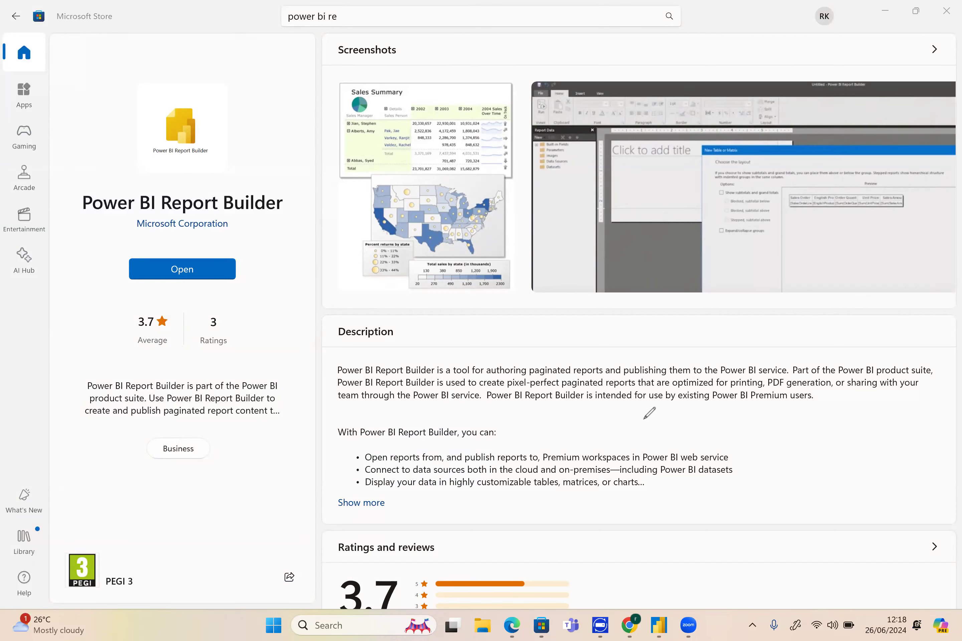
{"action": "mouse_move", "coordinate": [627, 317]}
{"action": "left_mouse_down"}
{"action": "mouse_move", "coordinate": [640, 323]}
{"action": "mouse_move", "coordinate": [772, 236]}
{"action": "mouse_move", "coordinate": [808, 228]}
{"action": "mouse_move", "coordinate": [819, 207]}
{"action": "left_mouse_up"}
{"action": "mouse_move", "coordinate": [799, 263]}
{"action": "left_mouse_down"}
{"action": "mouse_move", "coordinate": [813, 292]}
{"action": "mouse_move", "coordinate": [829, 253]}
{"action": "mouse_move", "coordinate": [868, 214]}
{"action": "left_mouse_up"}
{"action": "left_click_drag", "start_coordinate": [853, 256], "coordinate": [929, 213]}
{"action": "left_click_drag", "start_coordinate": [926, 189], "coordinate": [930, 232]}
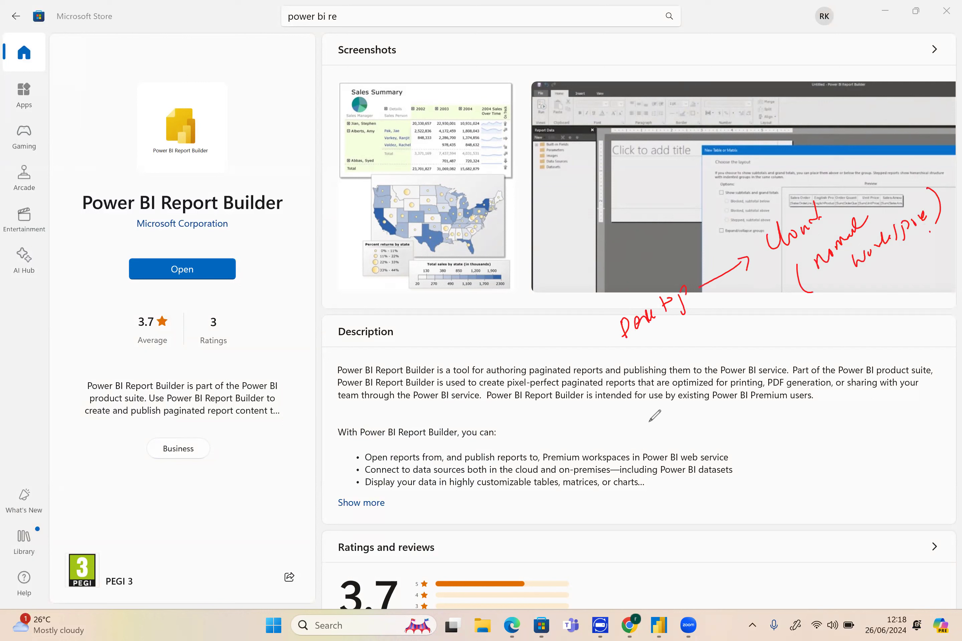
{"action": "mouse_move", "coordinate": [647, 418]}
{"action": "left_mouse_down"}
{"action": "mouse_move", "coordinate": [639, 439]}
{"action": "mouse_move", "coordinate": [654, 424]}
{"action": "mouse_move", "coordinate": [668, 430]}
{"action": "mouse_move", "coordinate": [668, 407]}
{"action": "mouse_move", "coordinate": [727, 368]}
{"action": "mouse_move", "coordinate": [799, 341]}
{"action": "left_mouse_up"}
{"action": "mouse_move", "coordinate": [789, 339]}
{"action": "left_mouse_down"}
{"action": "mouse_move", "coordinate": [795, 350]}
{"action": "mouse_move", "coordinate": [864, 285]}
{"action": "mouse_move", "coordinate": [857, 318]}
{"action": "left_mouse_up"}
{"action": "mouse_move", "coordinate": [840, 349]}
{"action": "left_mouse_down"}
{"action": "mouse_move", "coordinate": [838, 391]}
{"action": "mouse_move", "coordinate": [884, 325]}
{"action": "mouse_move", "coordinate": [940, 282]}
{"action": "left_mouse_up"}
{"action": "left_click", "coordinate": [888, 306]}
{"action": "mouse_move", "coordinate": [896, 351]}
{"action": "left_mouse_down"}
{"action": "mouse_move", "coordinate": [933, 327]}
{"action": "mouse_move", "coordinate": [950, 300]}
{"action": "mouse_move", "coordinate": [943, 347]}
{"action": "left_mouse_up"}
{"action": "left_click_drag", "start_coordinate": [658, 457], "coordinate": [739, 395]}
{"action": "left_click_drag", "start_coordinate": [692, 445], "coordinate": [722, 420]}
{"action": "left_click_drag", "start_coordinate": [732, 342], "coordinate": [769, 304]}
{"action": "left_click_drag", "start_coordinate": [751, 299], "coordinate": [771, 316]}
{"action": "mouse_move", "coordinate": [747, 414]}
{"action": "left_mouse_down"}
{"action": "mouse_move", "coordinate": [789, 449]}
{"action": "mouse_move", "coordinate": [867, 387]}
{"action": "mouse_move", "coordinate": [867, 406]}
{"action": "left_mouse_up"}
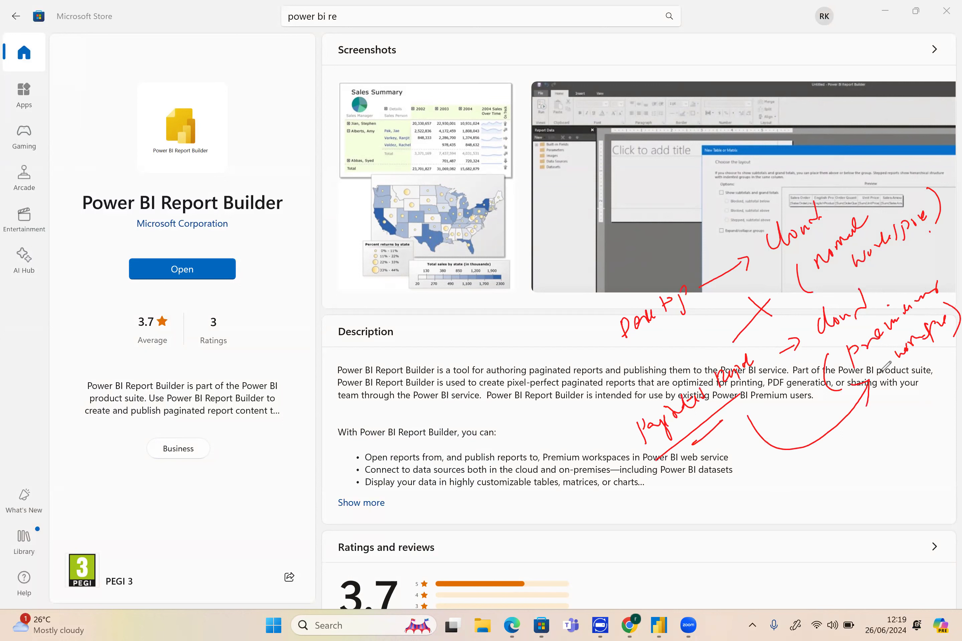
{"action": "key", "text": "e"}
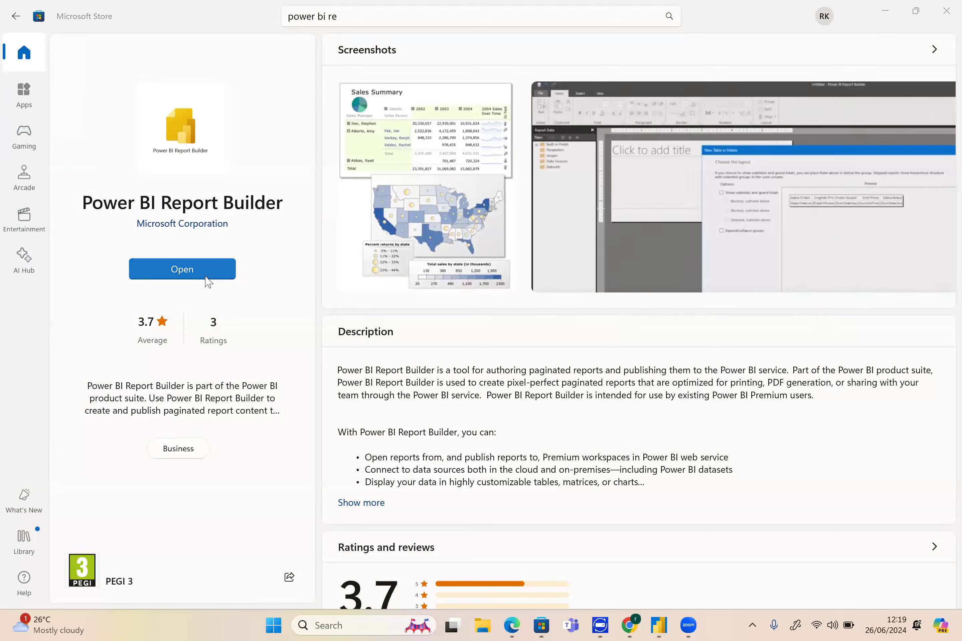
- Launch Power BI Report Builder and start a new data source for a new dataset in the Table or Matrix Wizard
{"action": "left_click", "coordinate": [212, 276]}
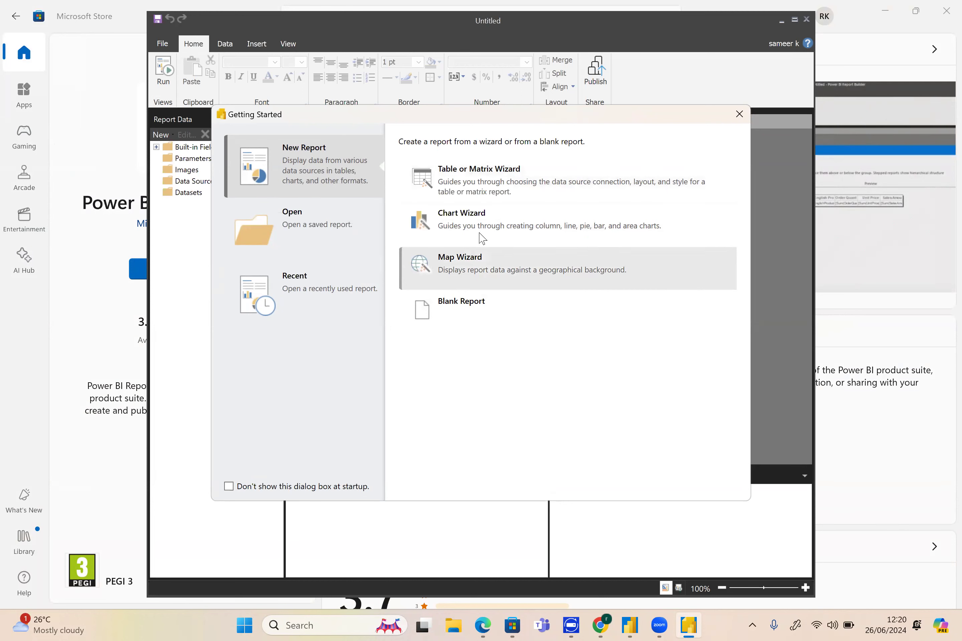
{"action": "left_click", "coordinate": [521, 199]}
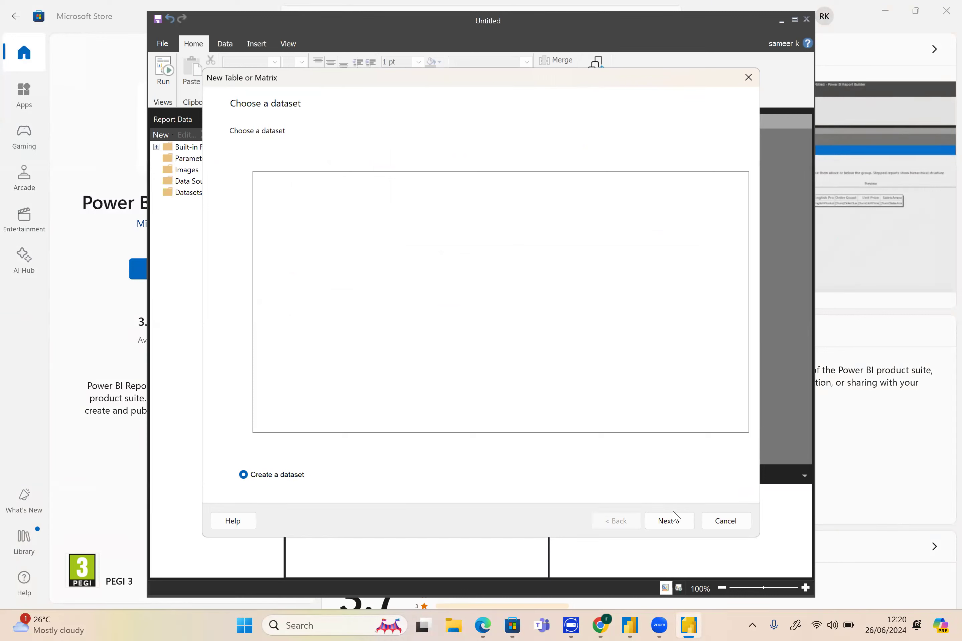
{"action": "left_click", "coordinate": [670, 521]}
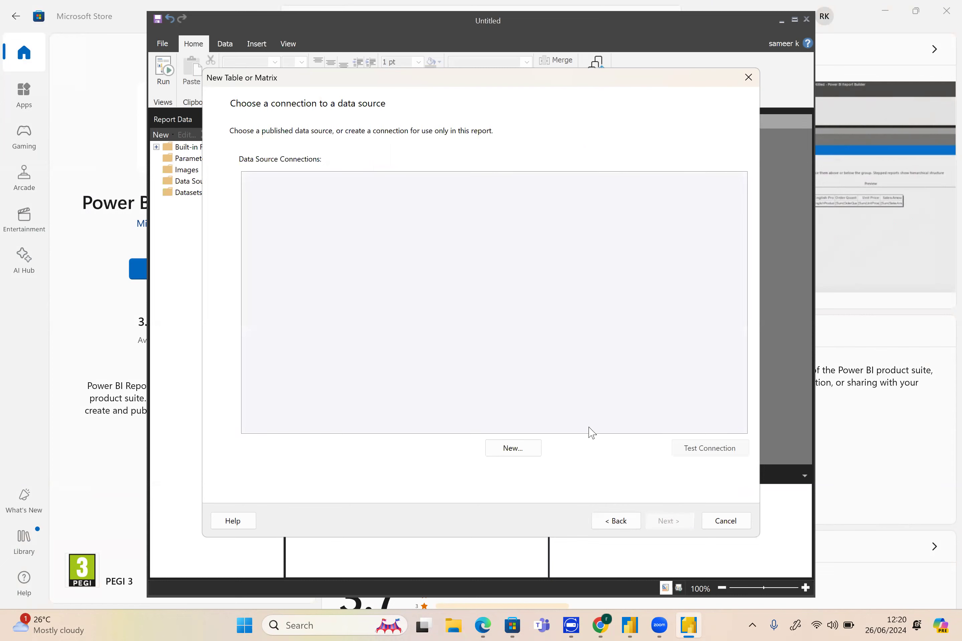
{"action": "left_click", "coordinate": [528, 449]}
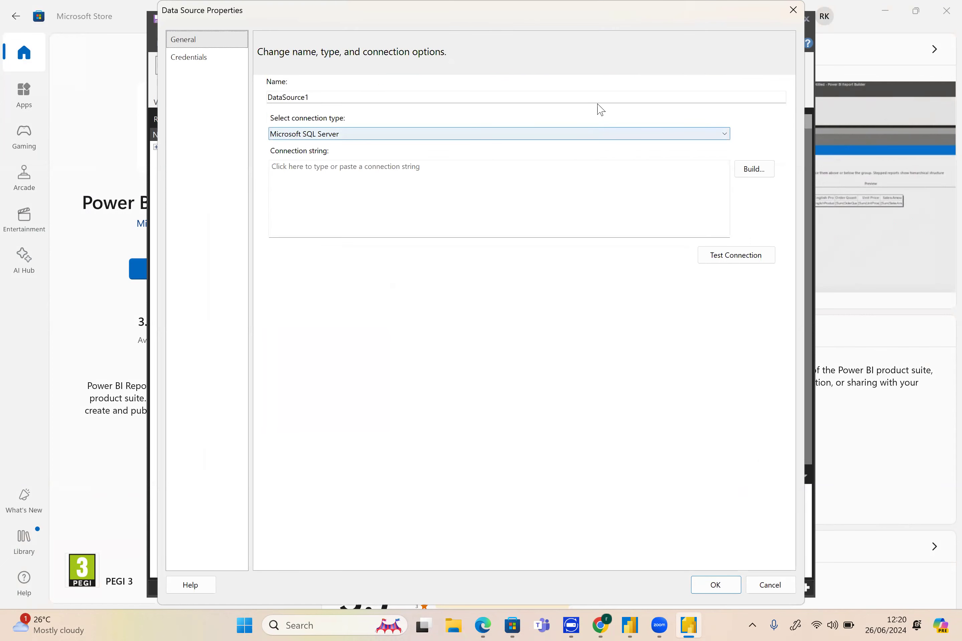
- Name the new data source ordersdataset
{"action": "left_click", "coordinate": [590, 94]}
{"action": "key", "text": "BackSpace"}
{"action": "key", "text": "BackSpace"}
{"action": "key", "text": "BackSpace"}
{"action": "key", "text": "BackSpace"}
{"action": "key", "text": "BackSpace"}
{"action": "key", "text": "BackSpace"}
{"action": "key", "text": "BackSpace"}
{"action": "key", "text": "BackSpace"}
{"action": "key", "text": "BackSpace"}
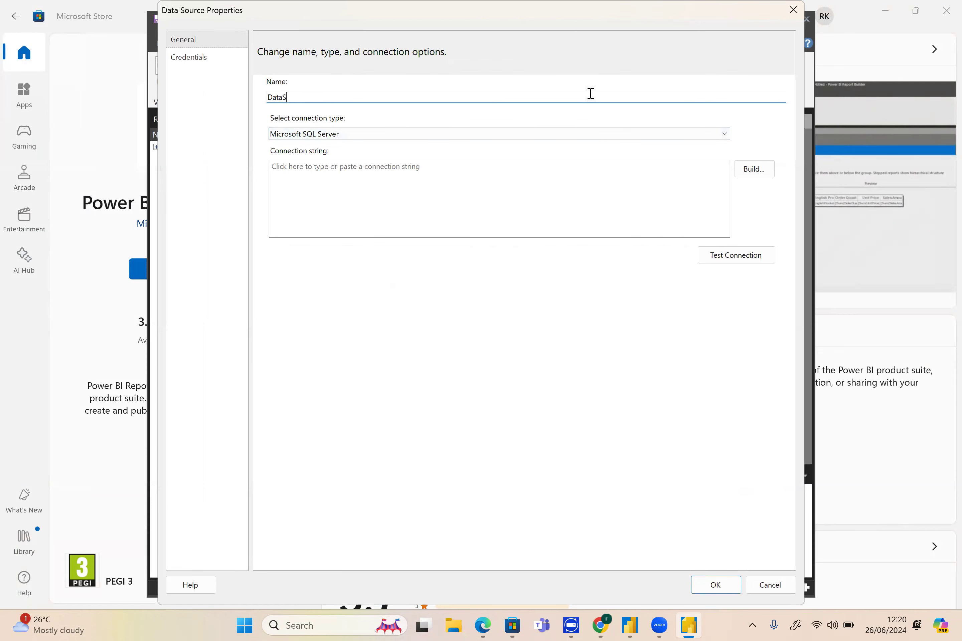
{"action": "key", "text": "BackSpace"}
{"action": "key", "text": "BackSpace"}
{"action": "type", "text": "ordersdataset"}
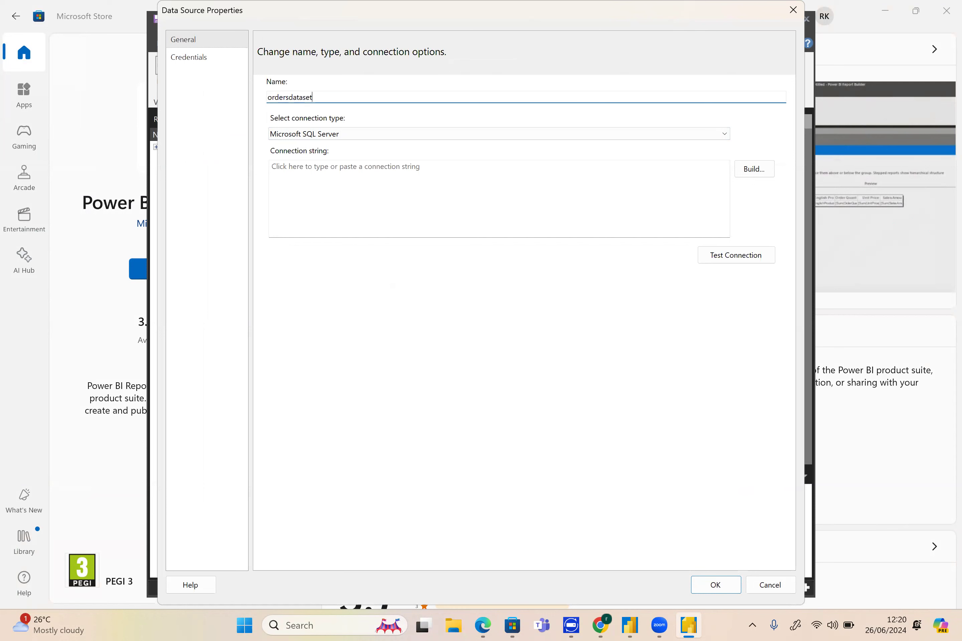
- Switch to the Power BI service in the browser, save the changes to krishna_first_report and open My workspace
{"action": "left_click", "coordinate": [579, 140]}
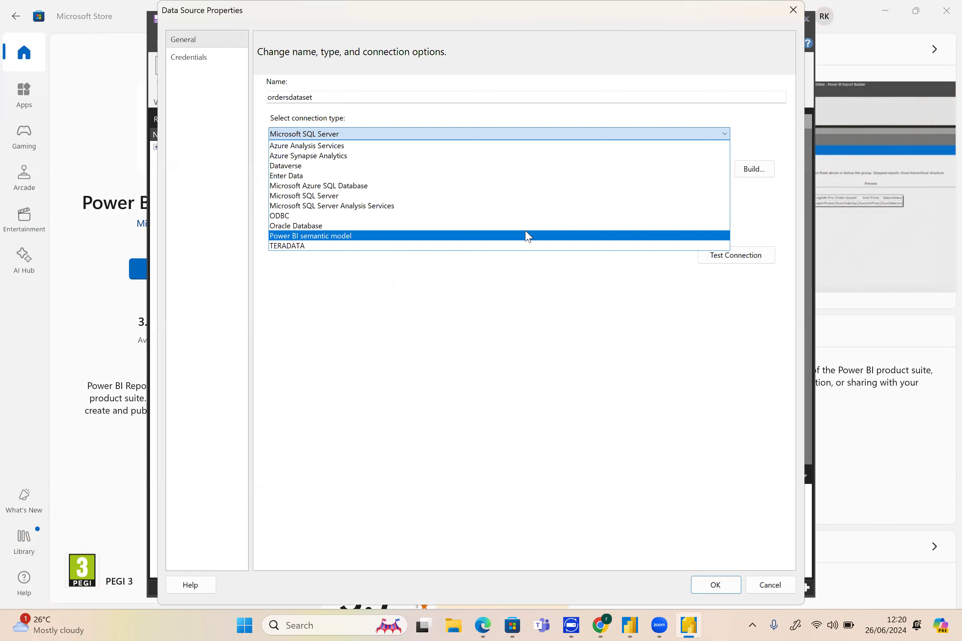
{"action": "left_click", "coordinate": [483, 624]}
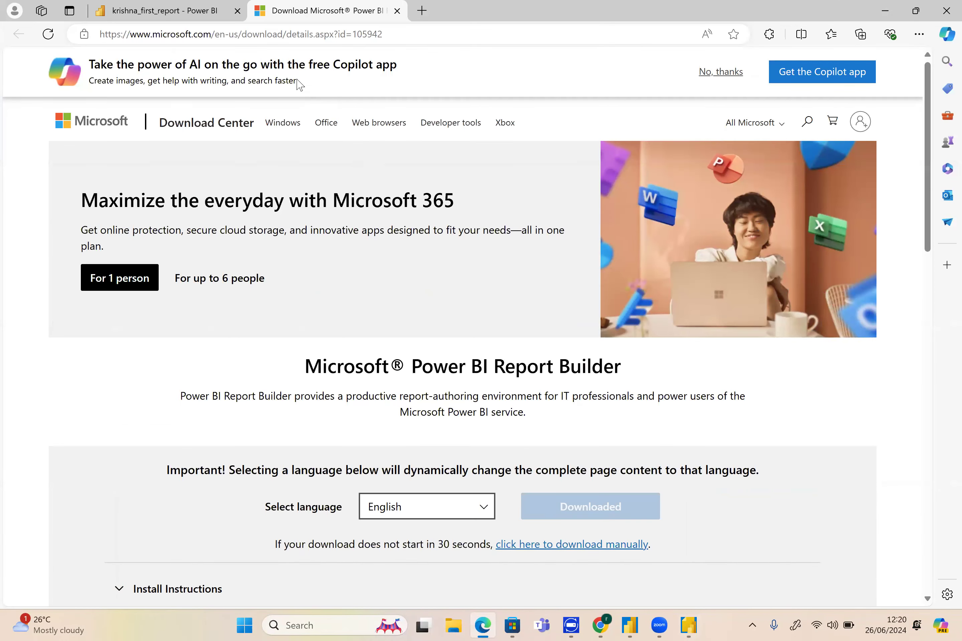
{"action": "left_click", "coordinate": [199, 17]}
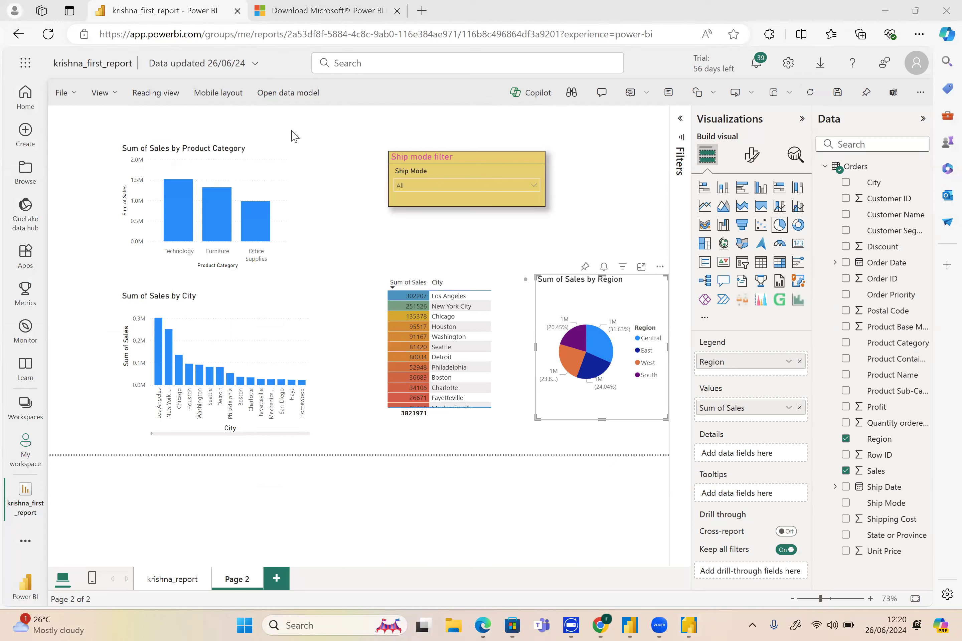
{"action": "left_click", "coordinate": [30, 416]}
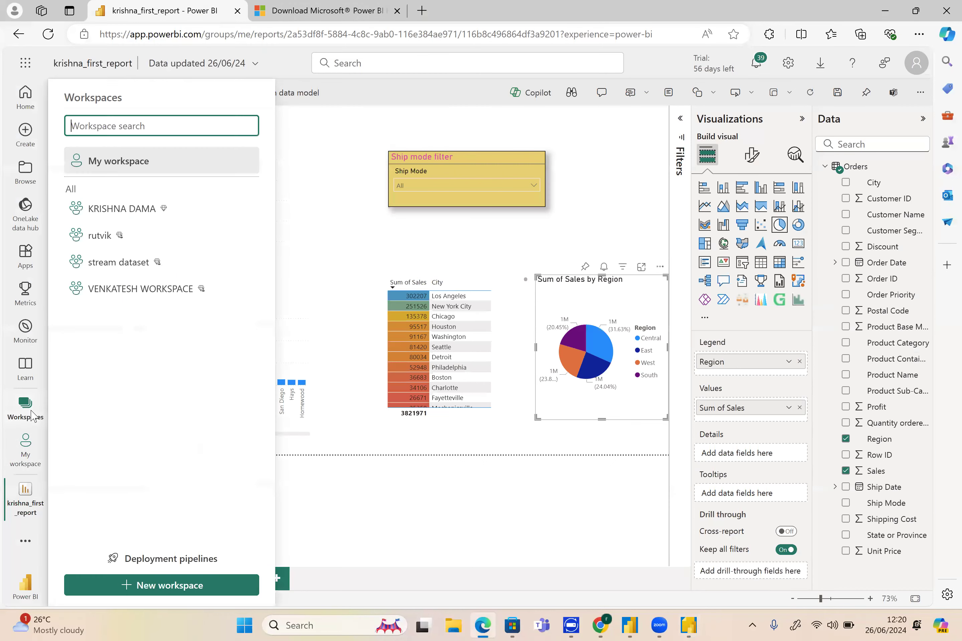
{"action": "left_click", "coordinate": [154, 164]}
{"action": "left_click", "coordinate": [550, 366]}
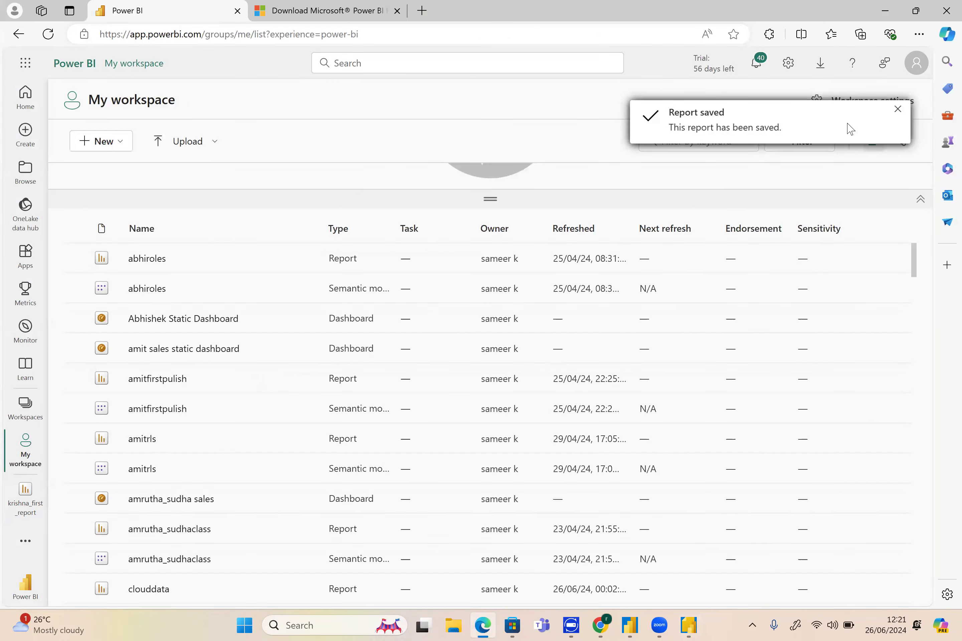
{"action": "left_click", "coordinate": [898, 109]}
- Filter My workspace by "krish", select the krishna_first_report semantic model to identify it, and minimize the browser
{"action": "left_click", "coordinate": [735, 141]}
{"action": "type", "text": "lr"}
{"action": "key", "text": "BackSpace"}
{"action": "key", "text": "BackSpace"}
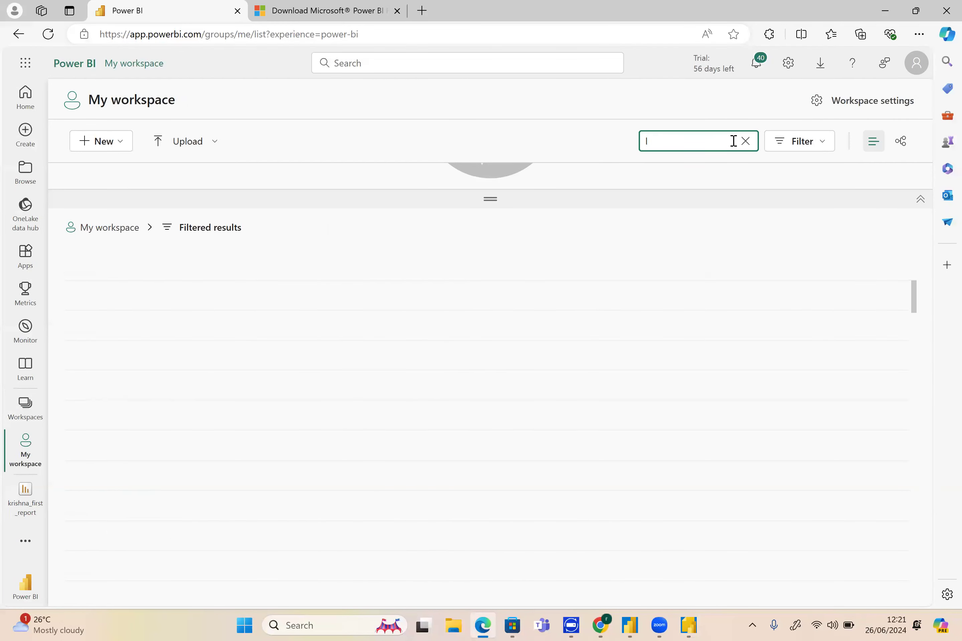
{"action": "type", "text": "krish"}
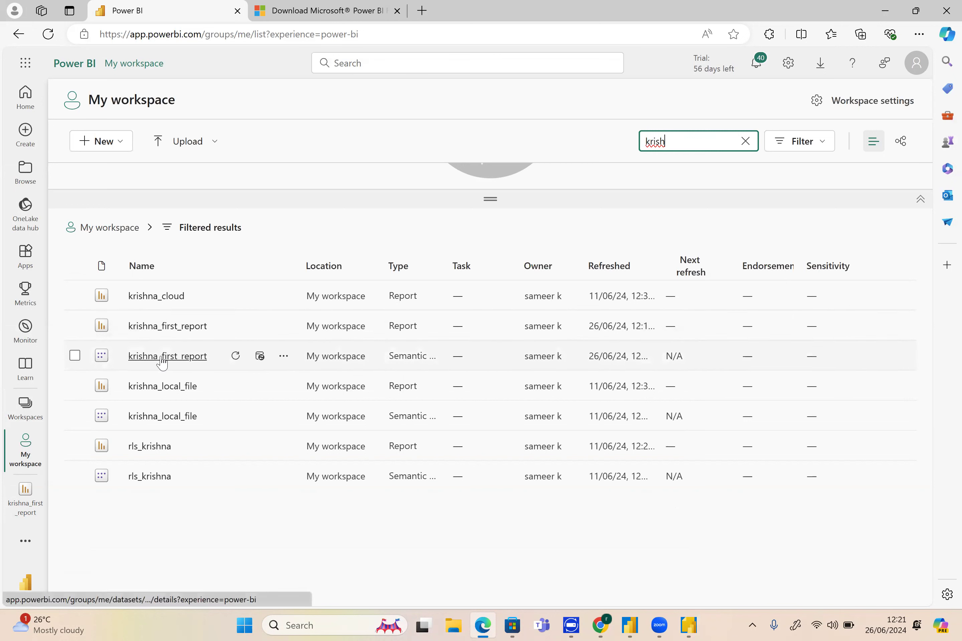
{"action": "left_click", "coordinate": [75, 357]}
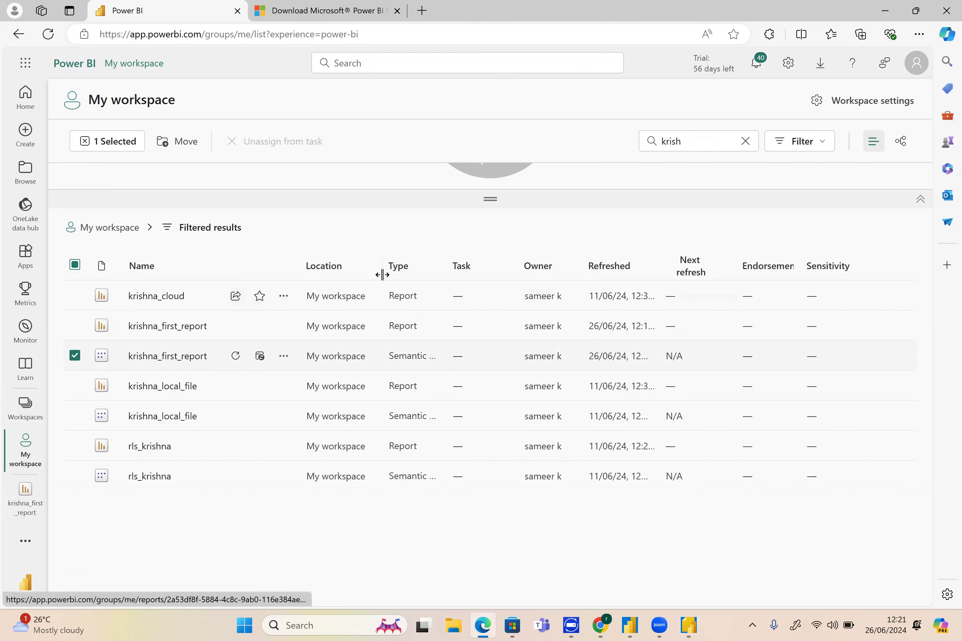
{"action": "left_click", "coordinate": [884, 17]}
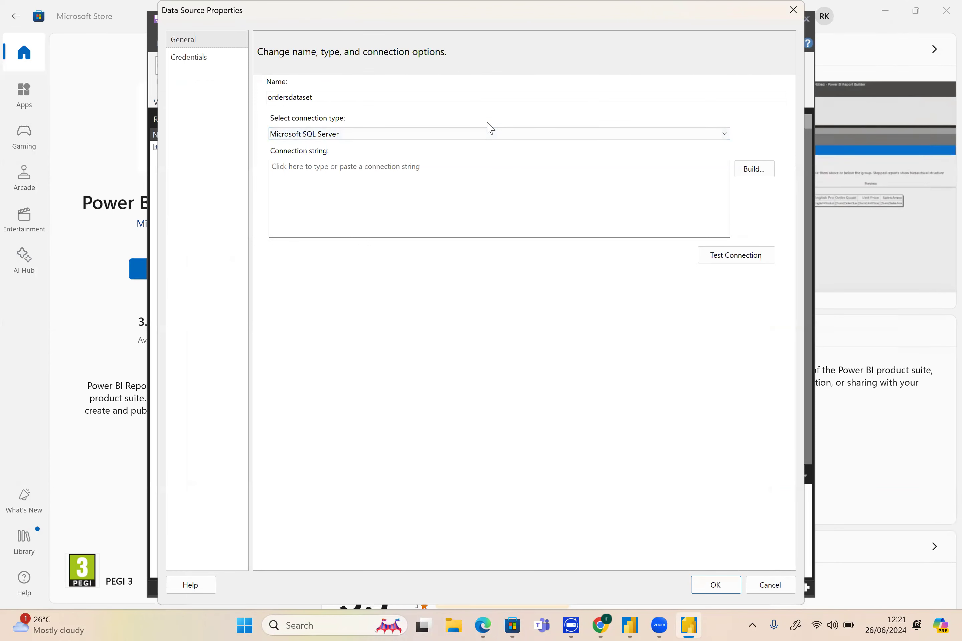
- Set the data source's connection type to Power BI semantic model and connect it to krishna_first_report from My Workspace
{"action": "left_click", "coordinate": [518, 130]}
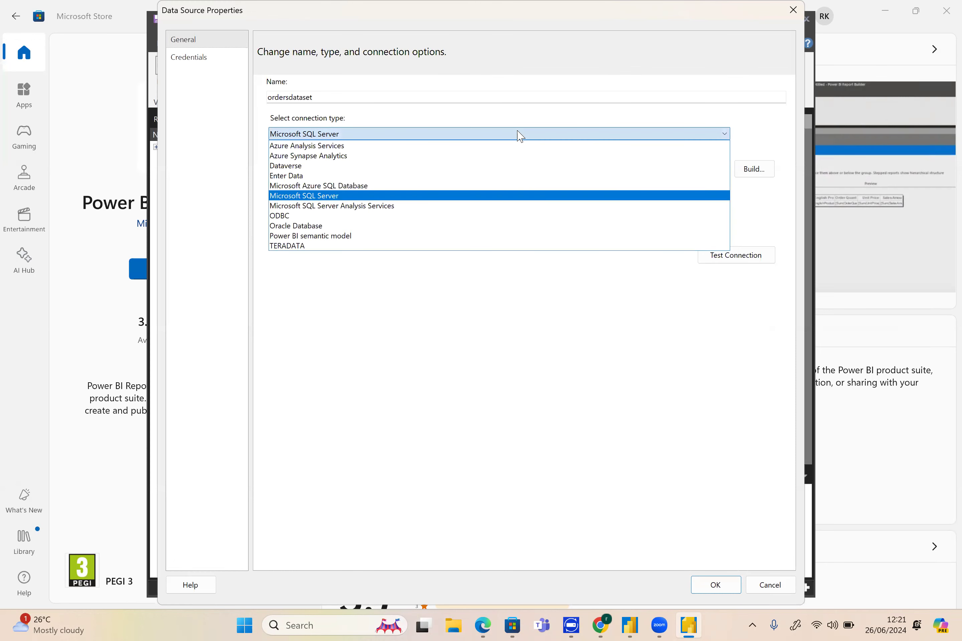
{"action": "left_click", "coordinate": [359, 238]}
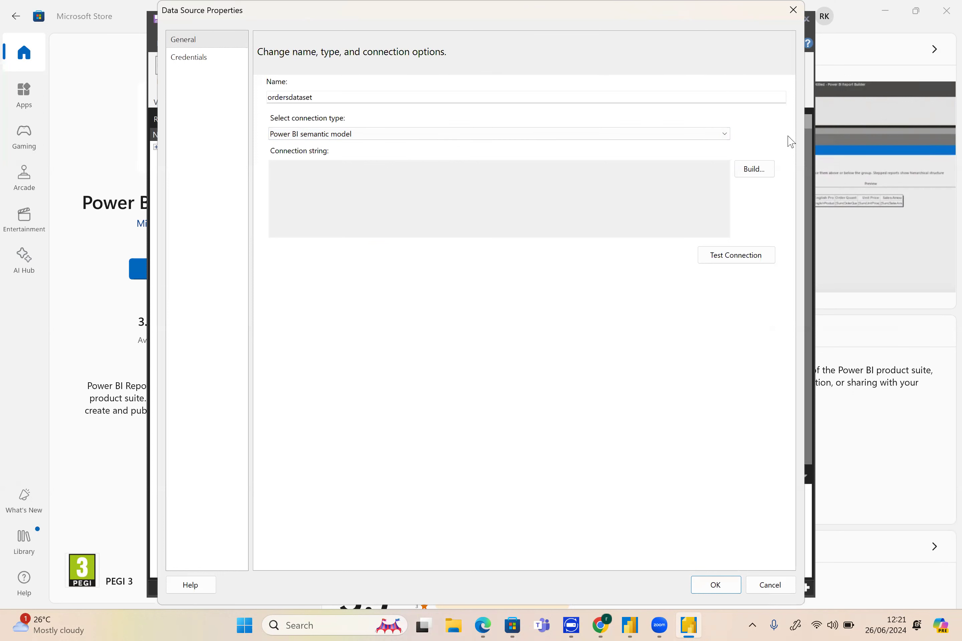
{"action": "left_click", "coordinate": [767, 175]}
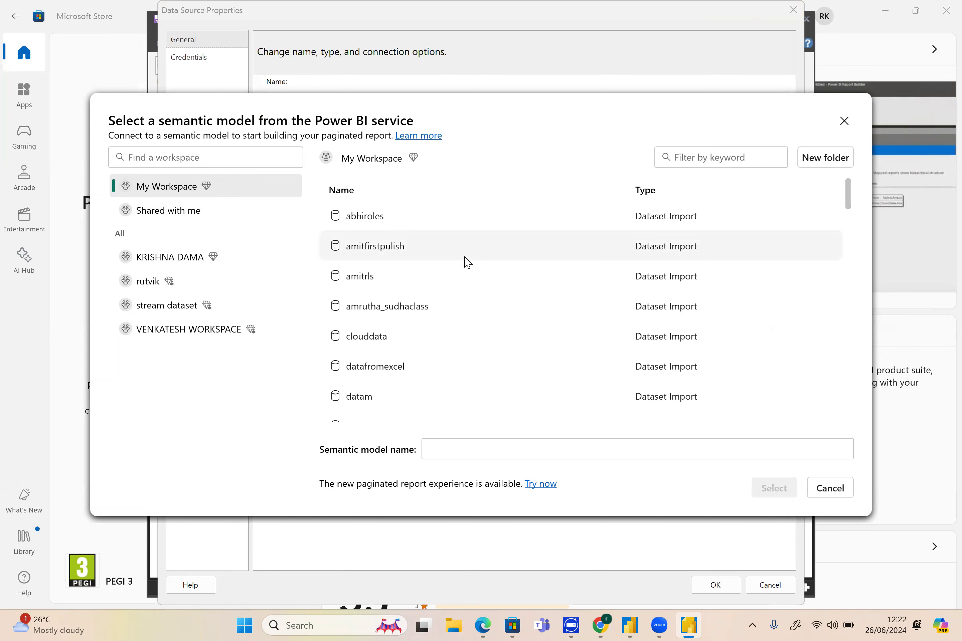
{"action": "left_click", "coordinate": [730, 157]}
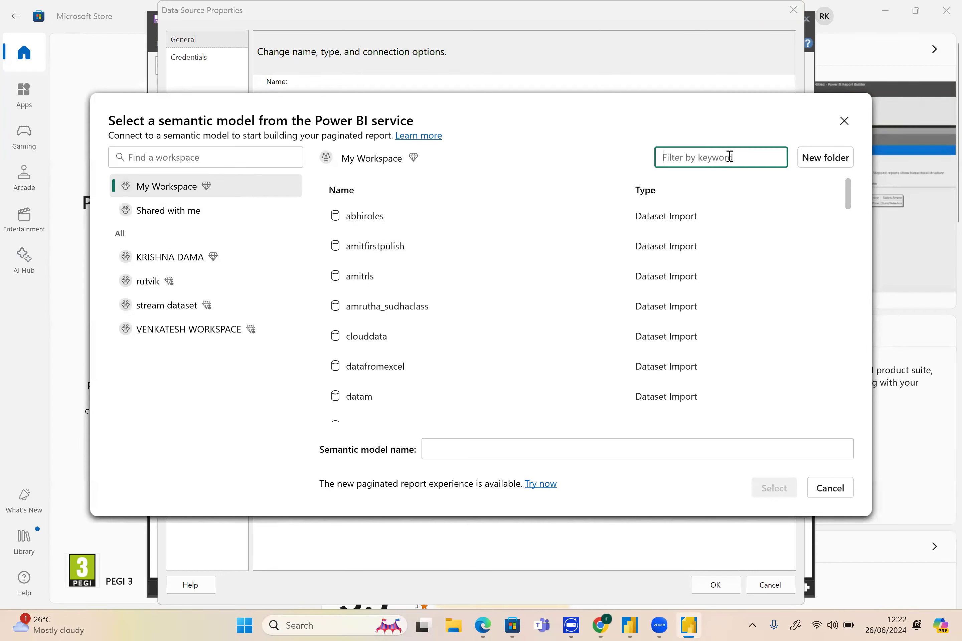
{"action": "type", "text": "kri"}
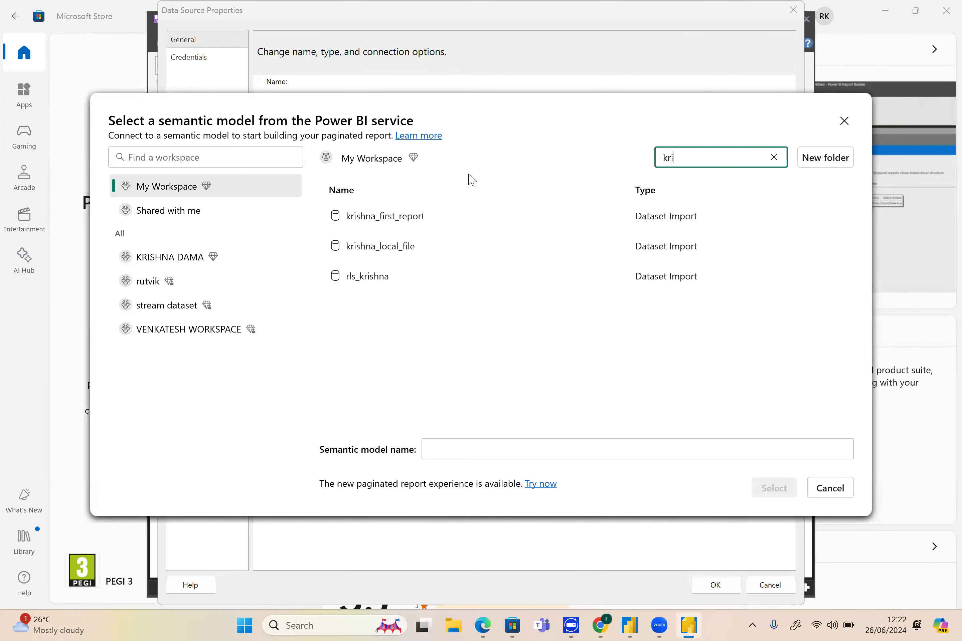
{"action": "left_click", "coordinate": [398, 225]}
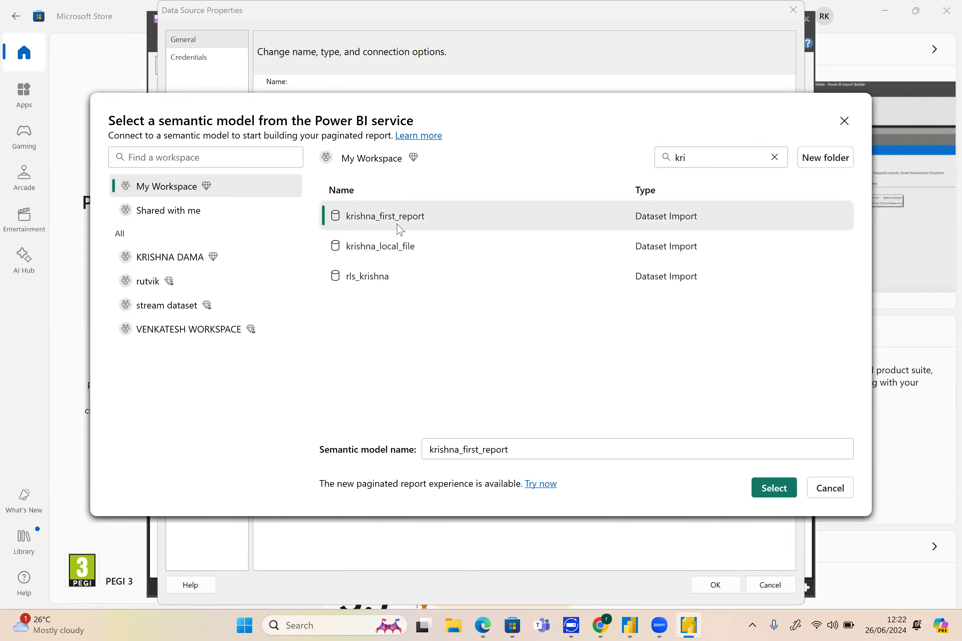
{"action": "left_click", "coordinate": [770, 487]}
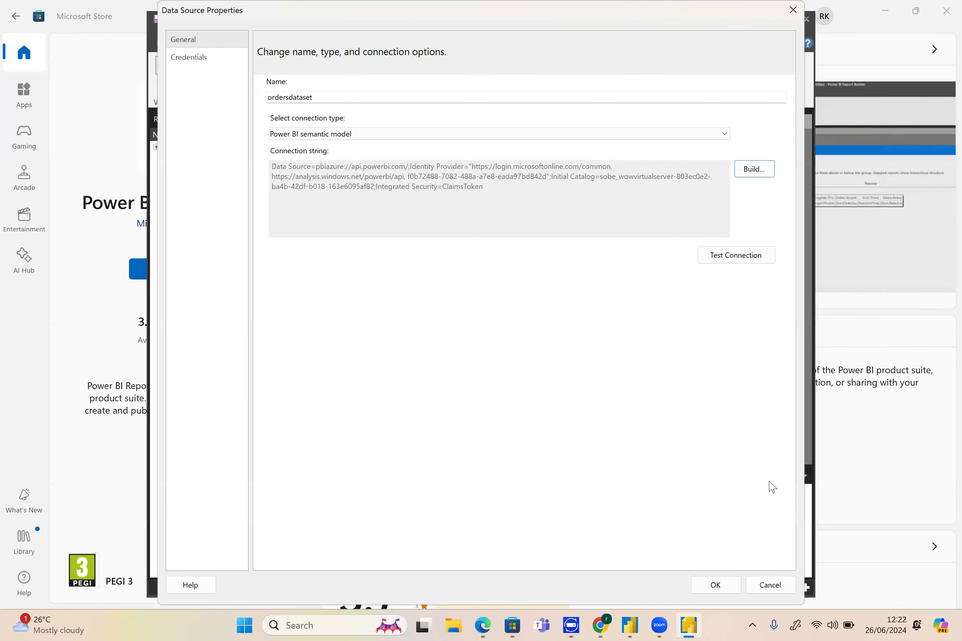
- Test and confirm the ordersdataset connection, test it again in the wizard and proceed to the query design
{"action": "left_click", "coordinate": [749, 255]}
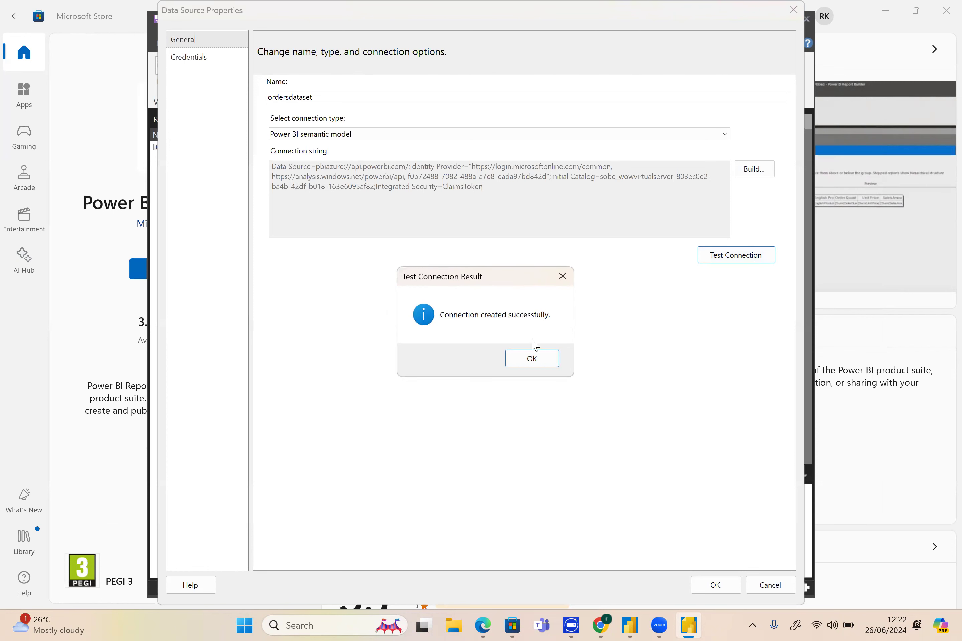
{"action": "left_click", "coordinate": [531, 362]}
{"action": "left_click", "coordinate": [720, 583]}
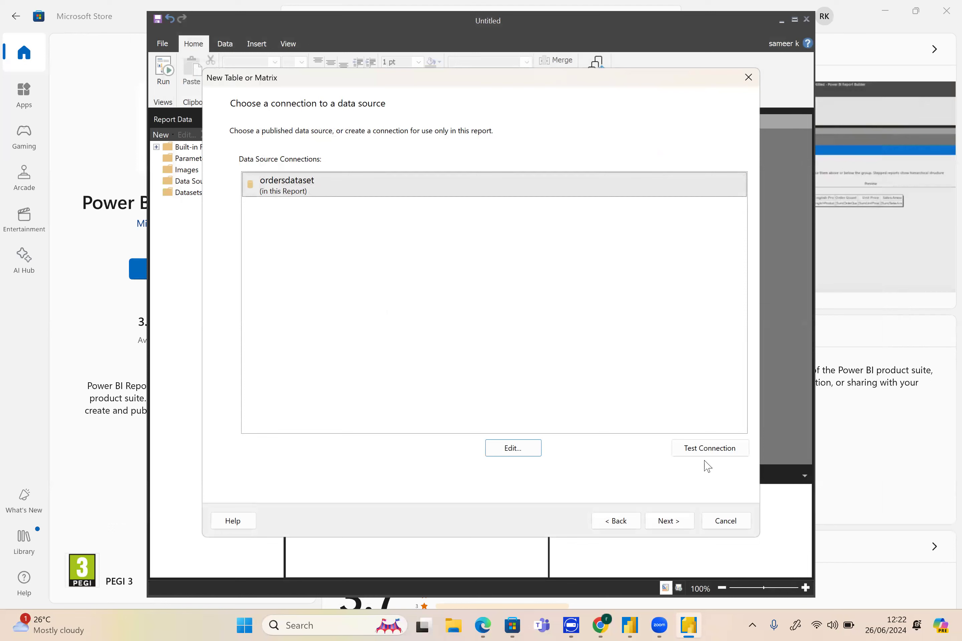
{"action": "left_click", "coordinate": [730, 450]}
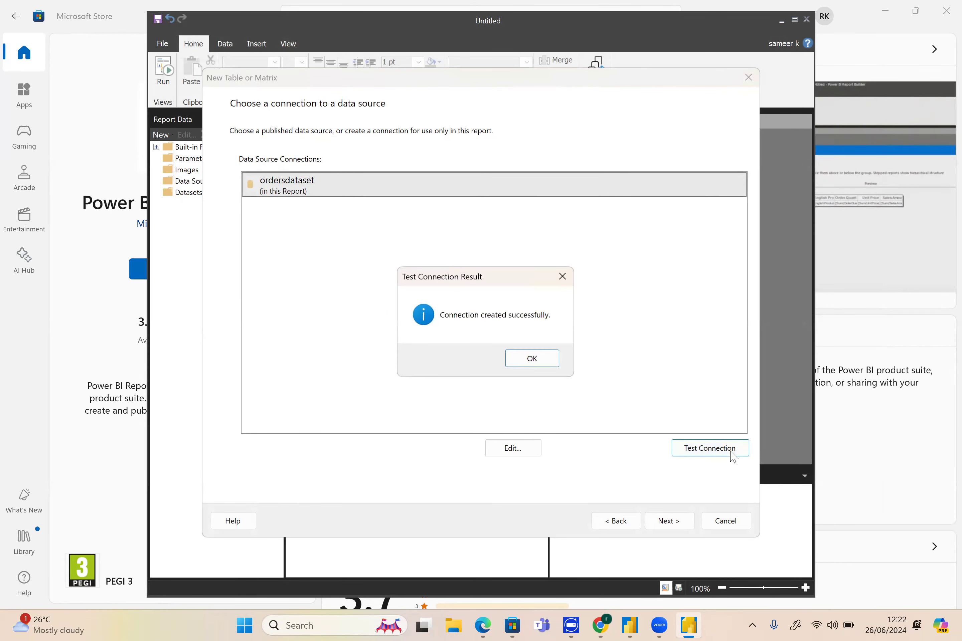
{"action": "left_click", "coordinate": [541, 361]}
{"action": "left_click", "coordinate": [669, 522]}
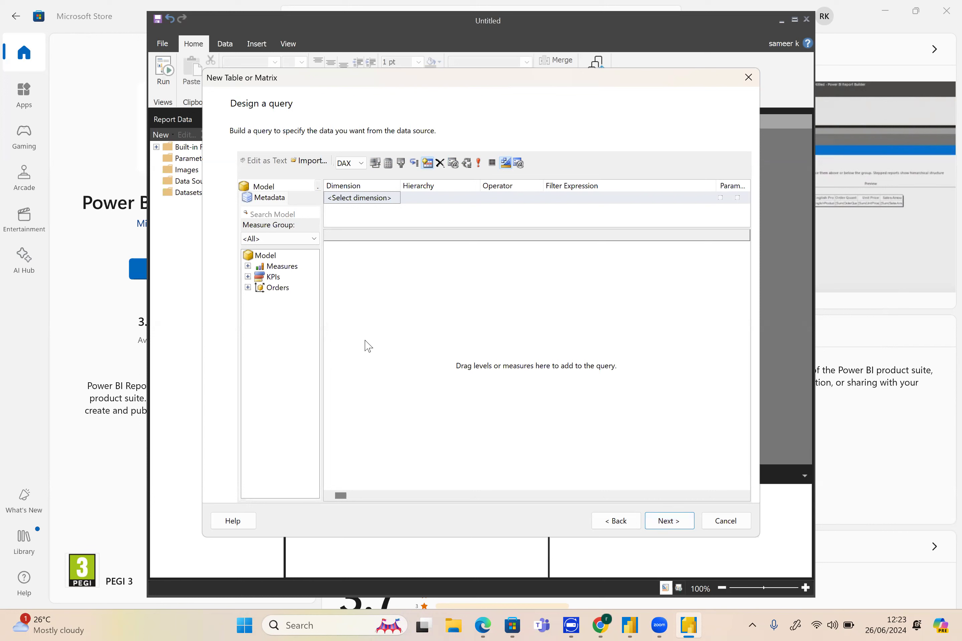
- Add the Sales and City fields from the Orders table to the query
{"action": "left_click", "coordinate": [247, 288]}
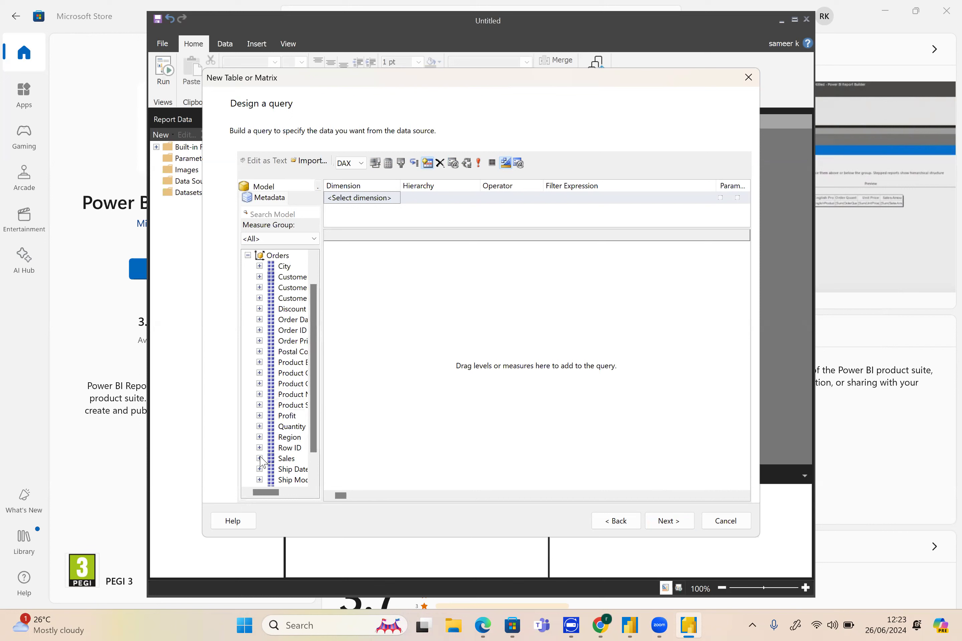
{"action": "left_click_drag", "start_coordinate": [285, 460], "coordinate": [440, 323]}
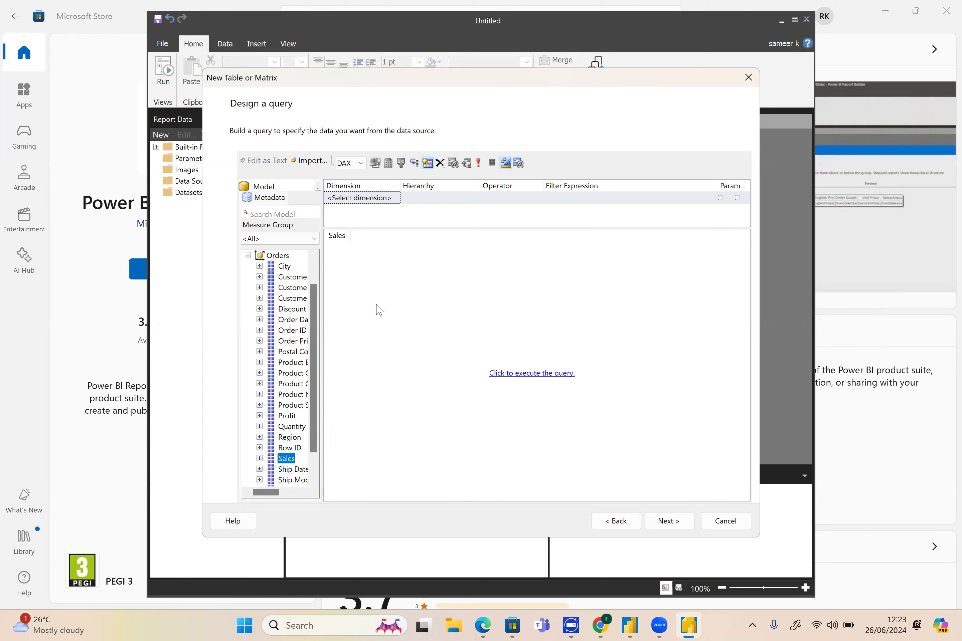
{"action": "left_click_drag", "start_coordinate": [285, 267], "coordinate": [372, 293]}
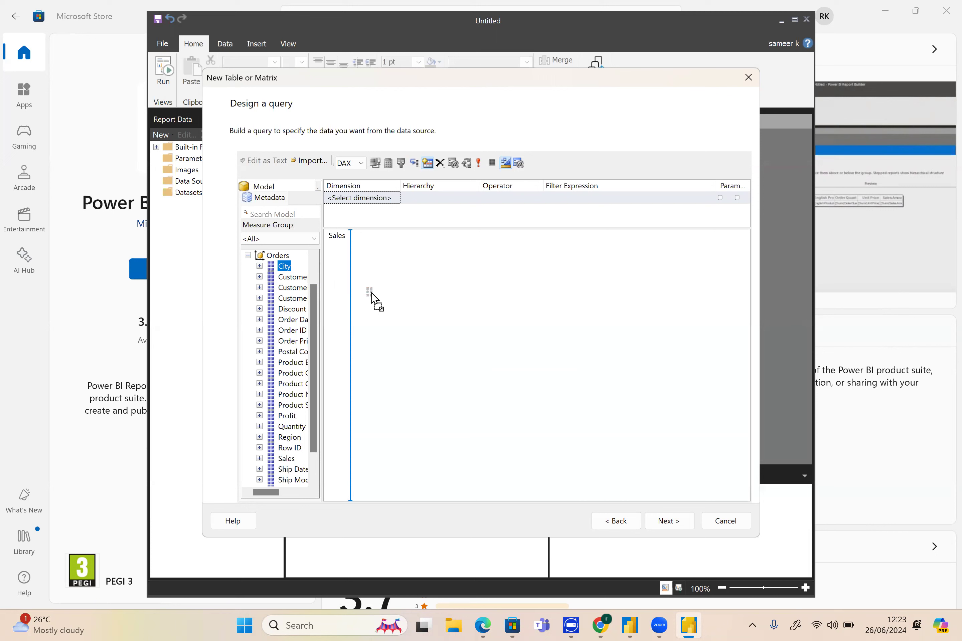
{"action": "left_click_drag", "start_coordinate": [371, 293], "coordinate": [372, 293]}
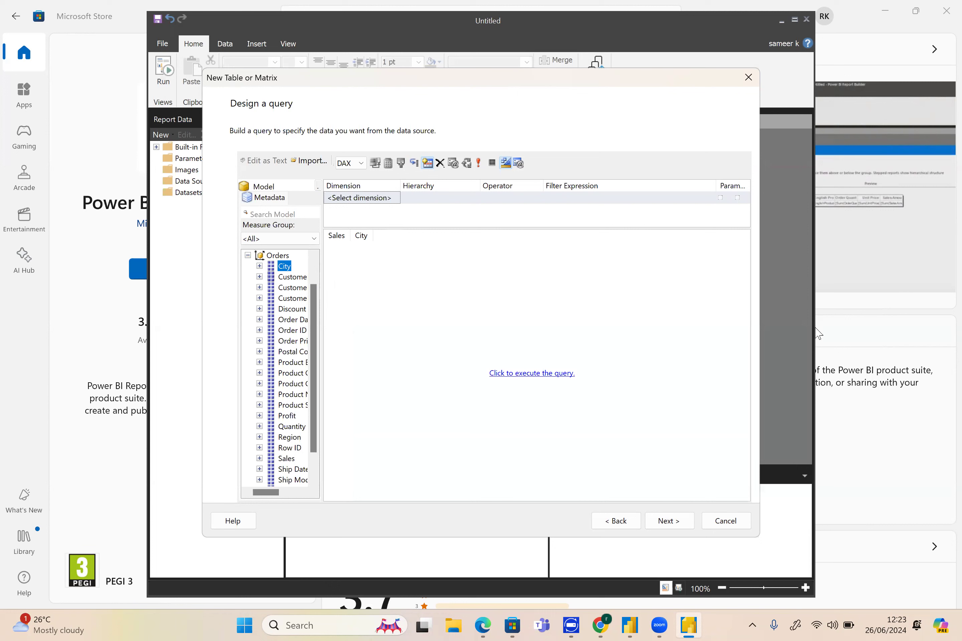
- Switch to krishna_first_report in Power BI Desktop, examine its table of sales by city, and return to Report Builder
{"action": "mouse_move", "coordinate": [638, 626]}
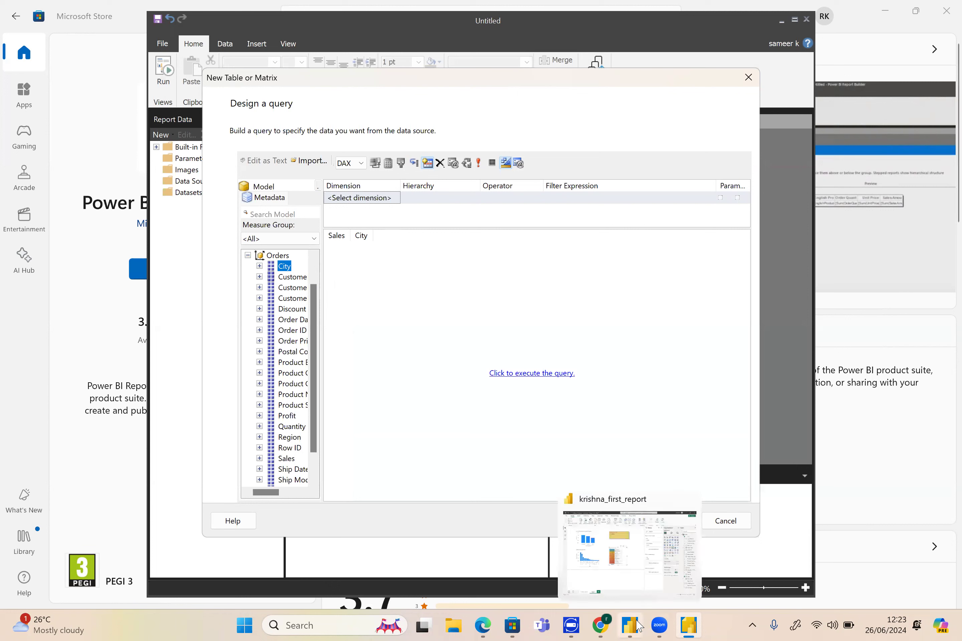
{"action": "left_click", "coordinate": [643, 585]}
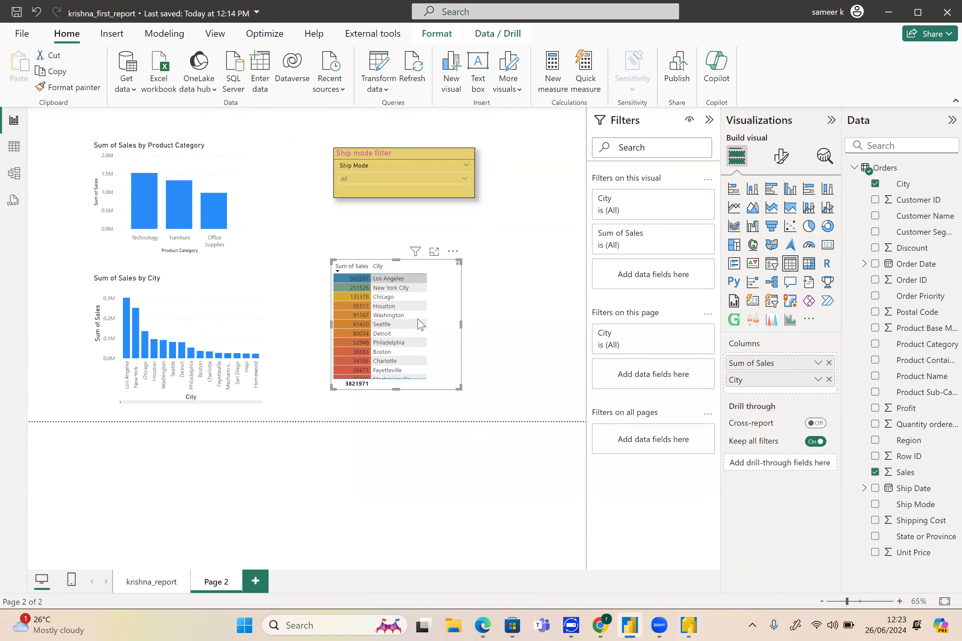
{"action": "left_click", "coordinate": [888, 12]}
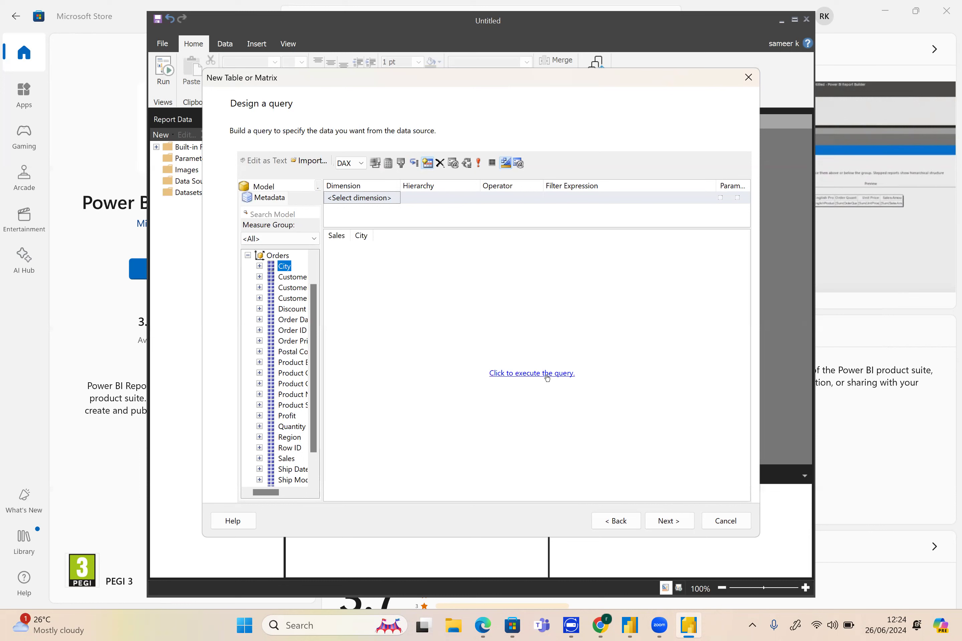
- Execute the query, widen the City column to review the rows, and proceed to arranging the fields
{"action": "left_click", "coordinate": [547, 374]}
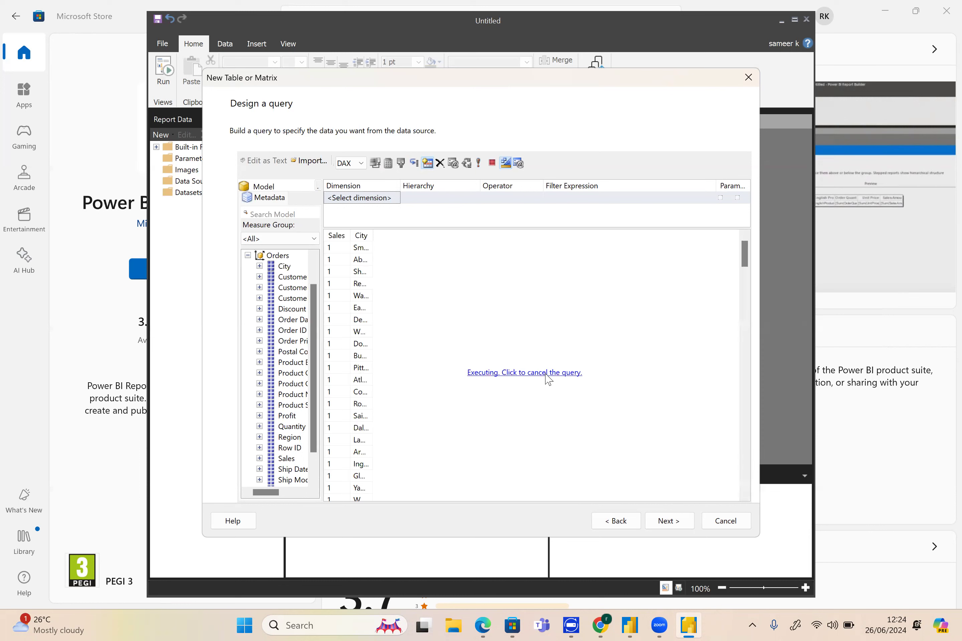
{"action": "left_click_drag", "start_coordinate": [373, 233], "coordinate": [430, 232]}
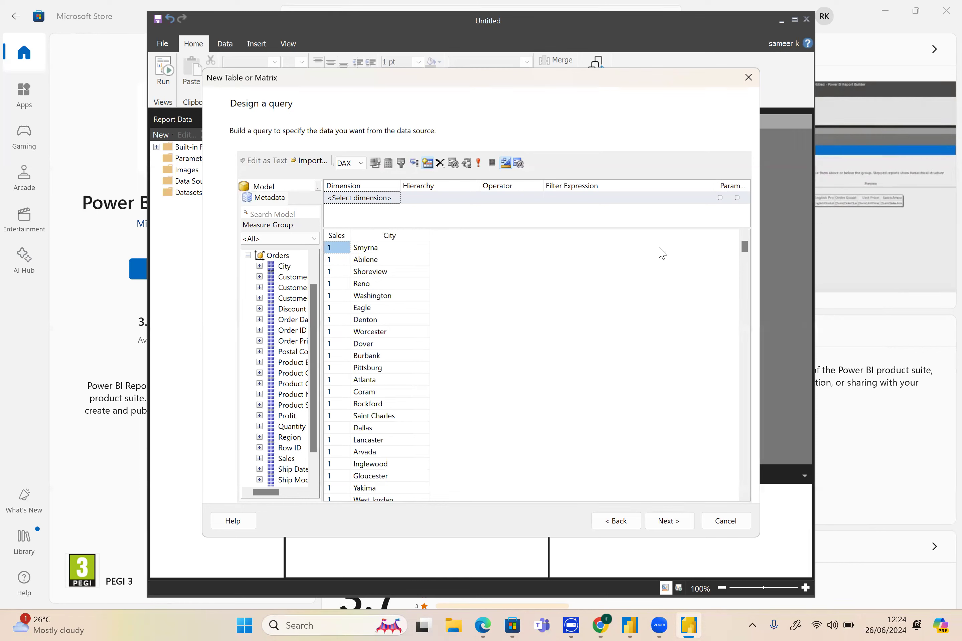
{"action": "left_click_drag", "start_coordinate": [745, 253], "coordinate": [723, 215]}
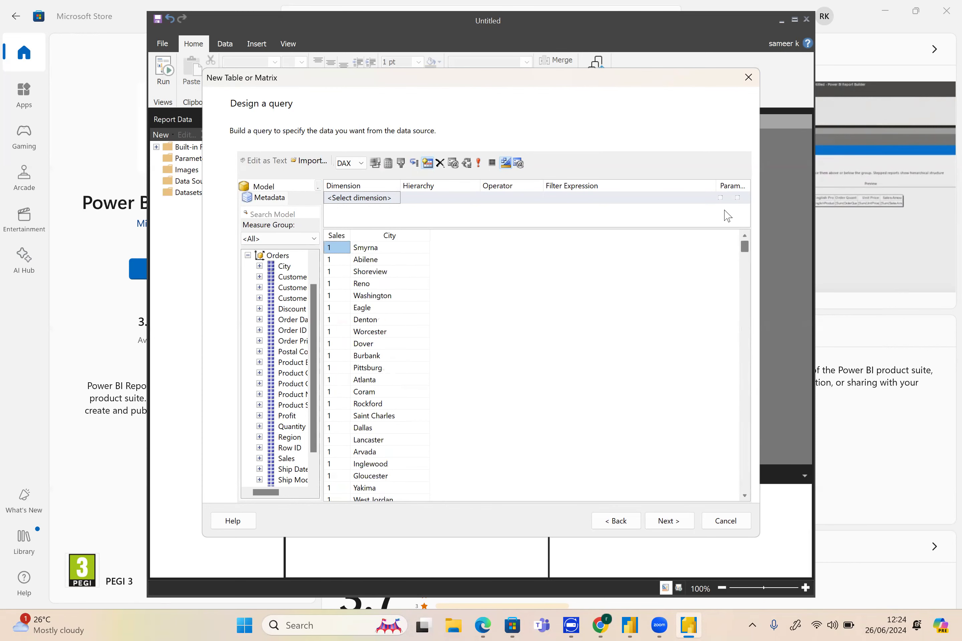
{"action": "left_click", "coordinate": [681, 520]}
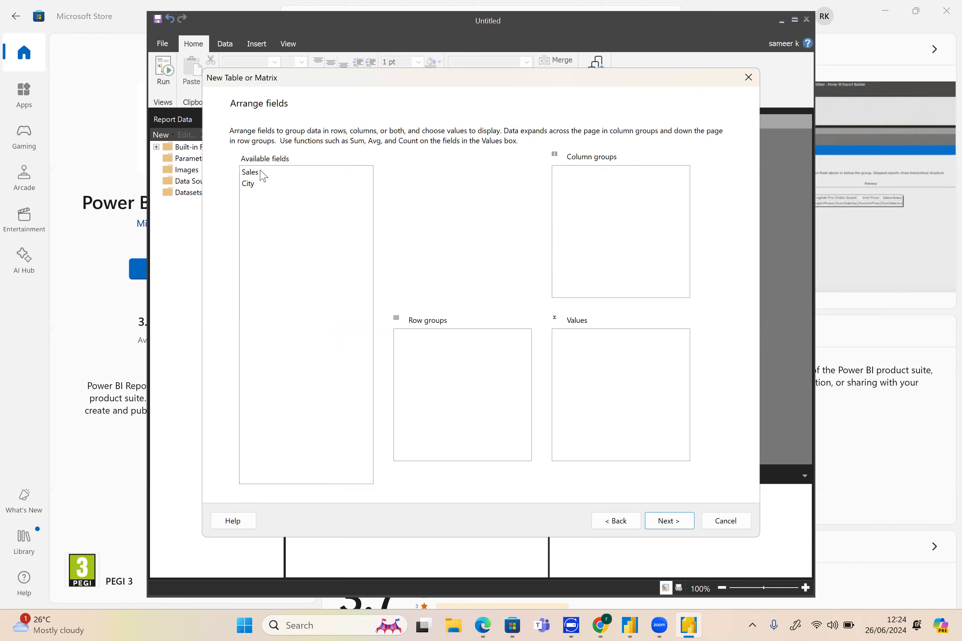
- Assign Sales to the values and City to the row groups, and finish the wizard with the default layout options
{"action": "left_click_drag", "start_coordinate": [261, 176], "coordinate": [626, 363]}
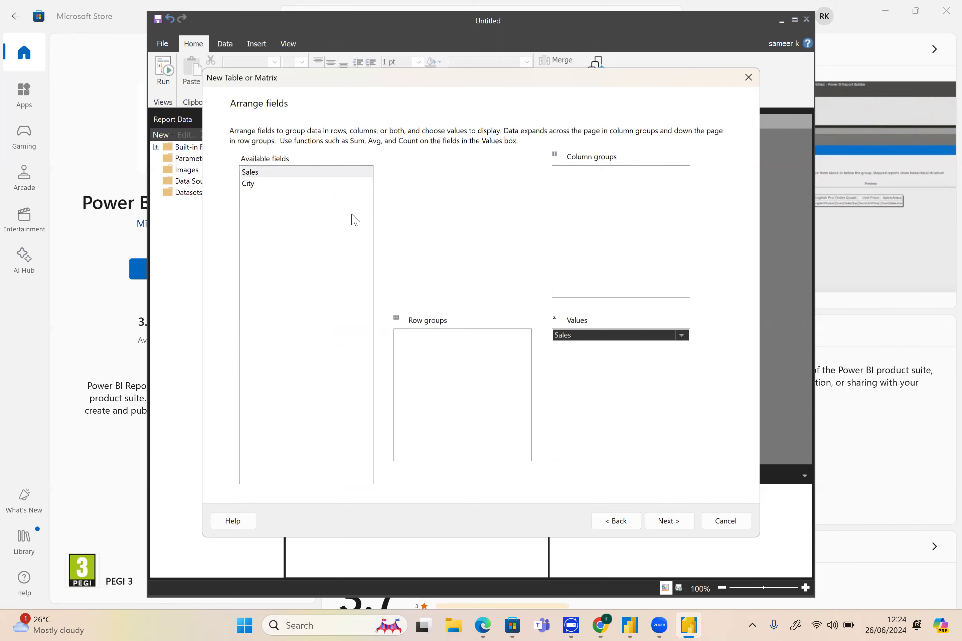
{"action": "left_click_drag", "start_coordinate": [308, 184], "coordinate": [479, 366]}
{"action": "left_click", "coordinate": [675, 523]}
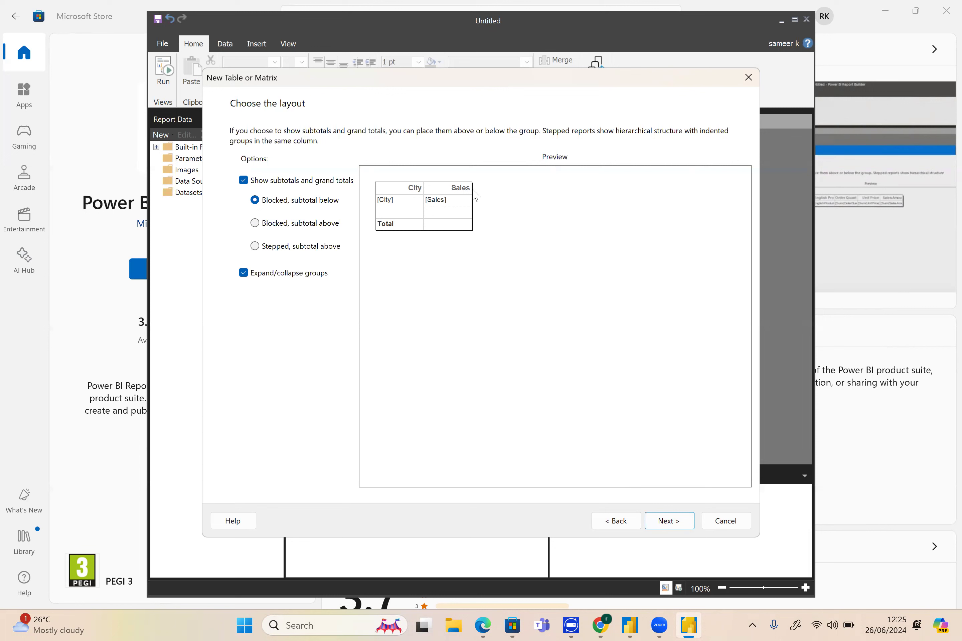
{"action": "left_click", "coordinate": [679, 523]}
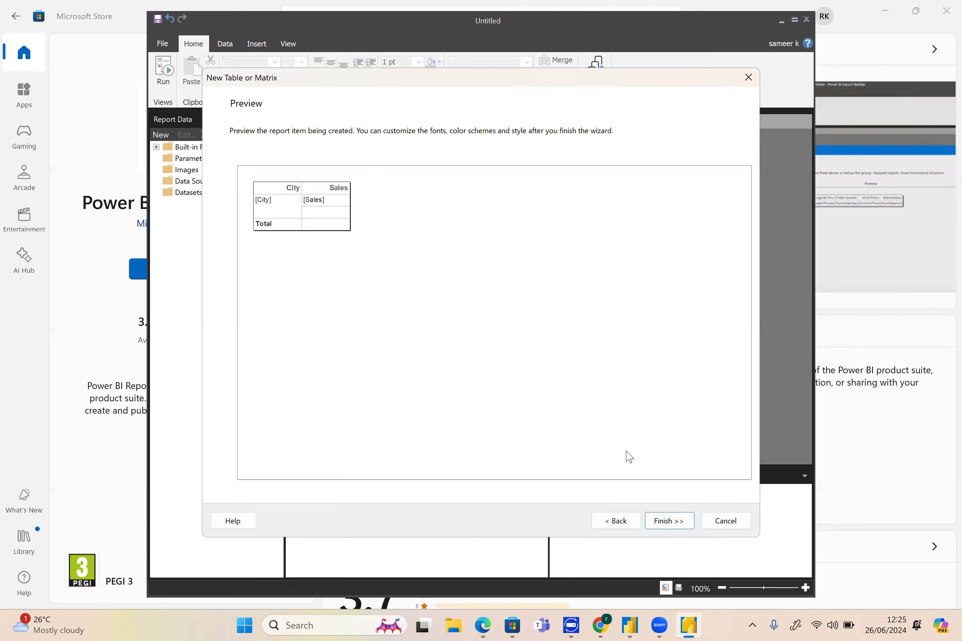
{"action": "left_click", "coordinate": [682, 522]}
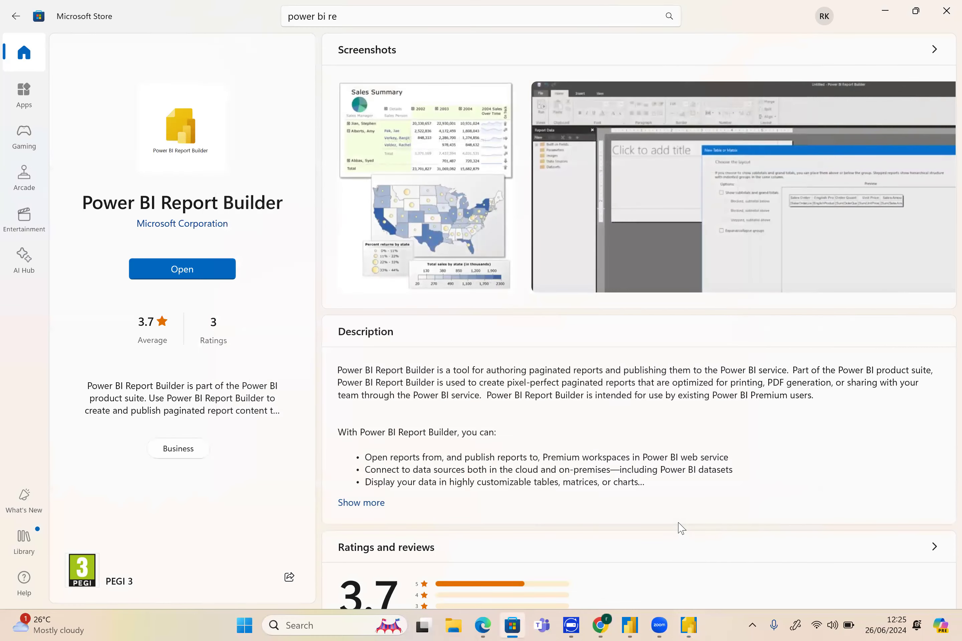
- Switch to the untitled report in Power BI Report Builder and enter "sales of city" as the report title
{"action": "mouse_move", "coordinate": [687, 622]}
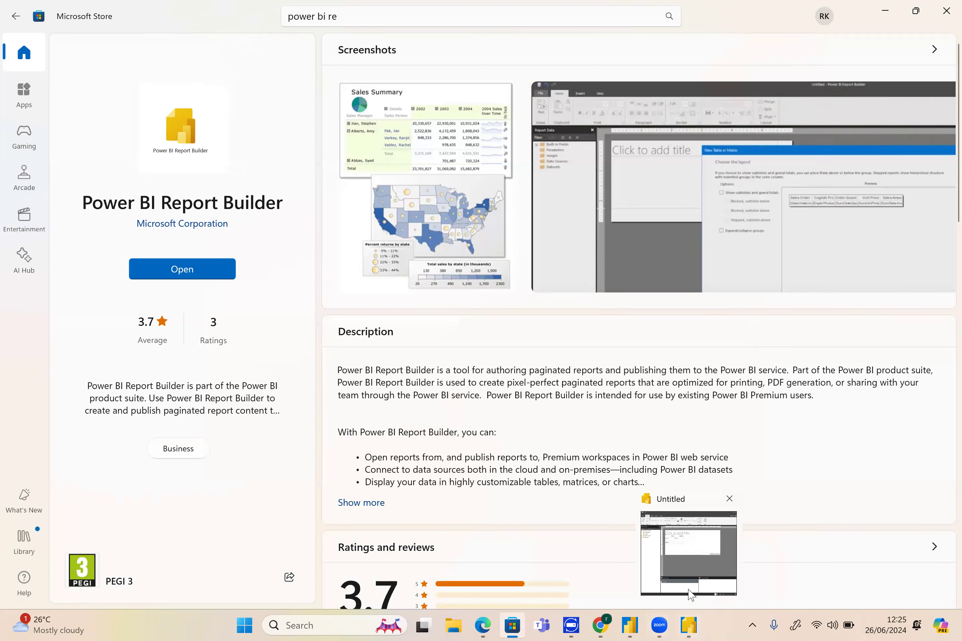
{"action": "left_click", "coordinate": [689, 595]}
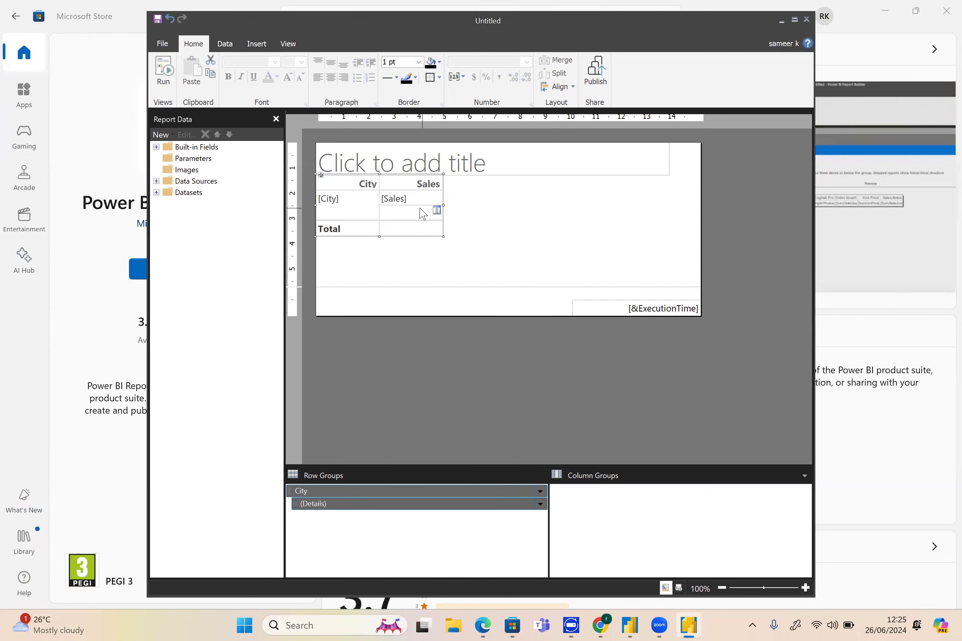
{"action": "left_click", "coordinate": [497, 167]}
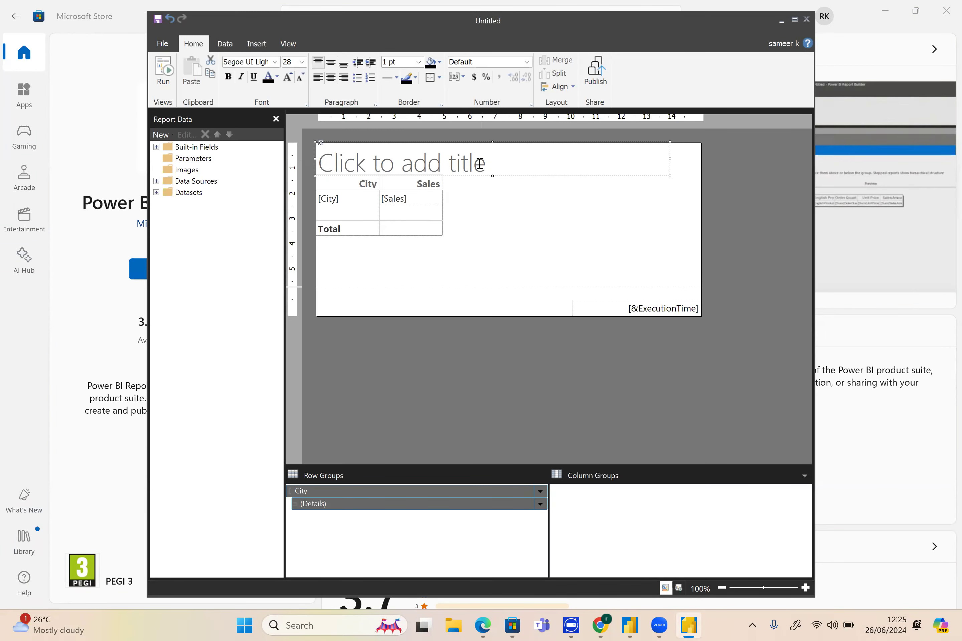
{"action": "left_click", "coordinate": [479, 163]}
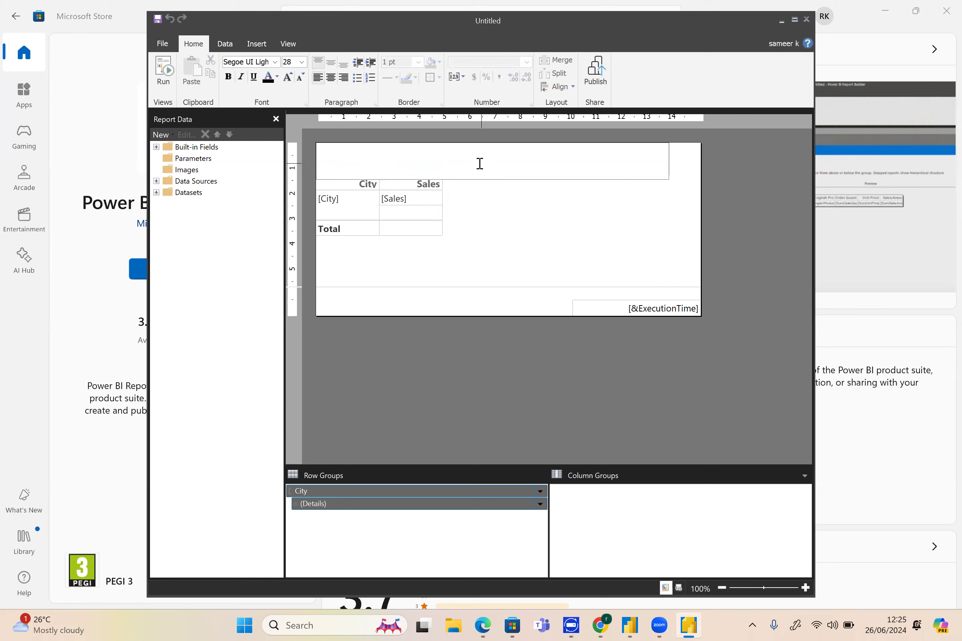
{"action": "type", "text": "sales of"}
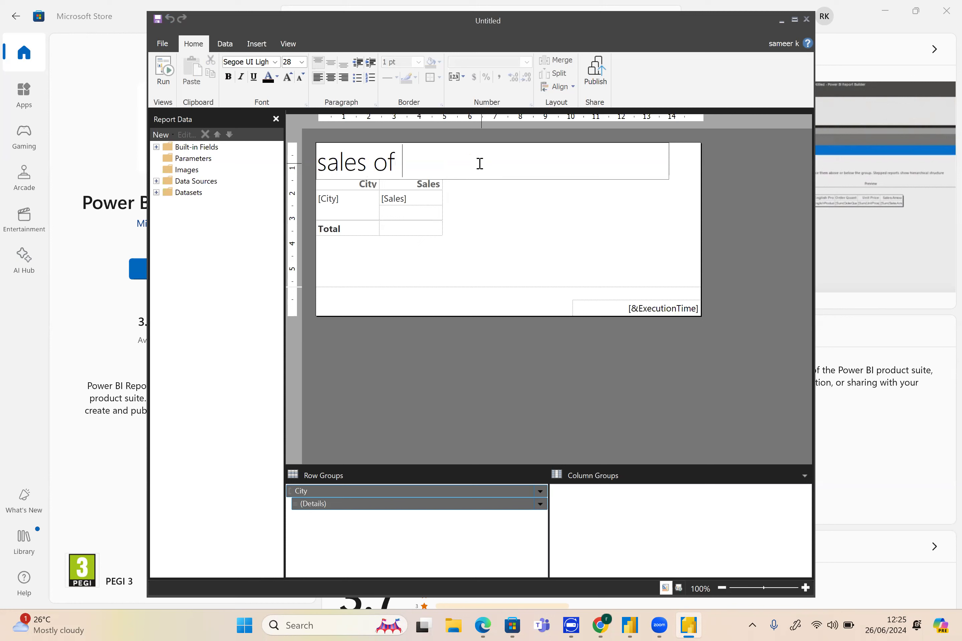
{"action": "key", "text": "BackSpace"}
{"action": "key", "text": "BackSpace"}
{"action": "type", "text": "w"}
{"action": "key", "text": "BackSpace"}
{"action": "type", "text": "of city"}
- Center the whole report title text in its box and set its font color to orange-red
{"action": "key", "text": "ctrl+a"}
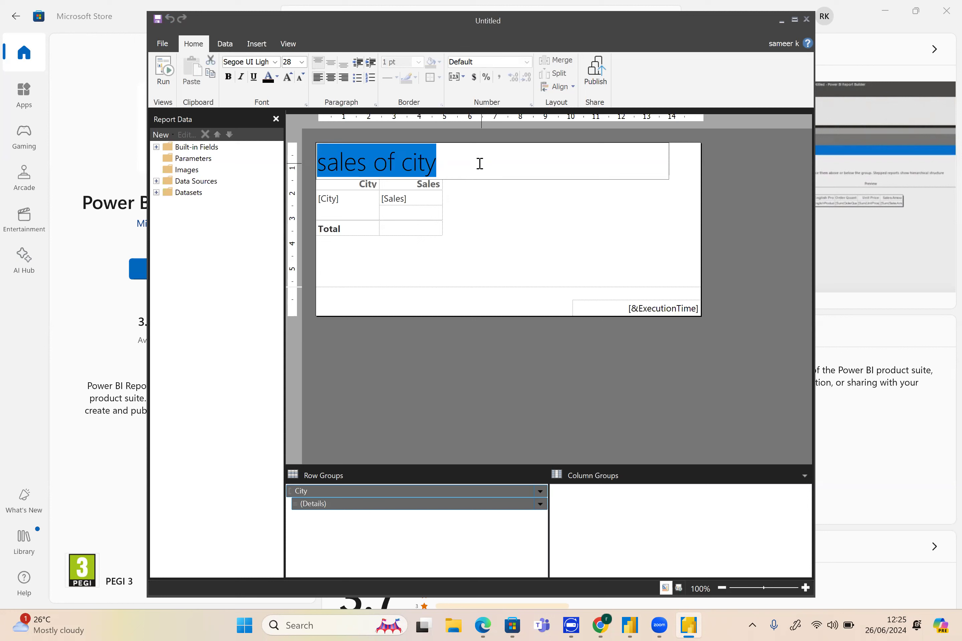
{"action": "left_click", "coordinate": [331, 78]}
{"action": "left_click", "coordinate": [228, 76]}
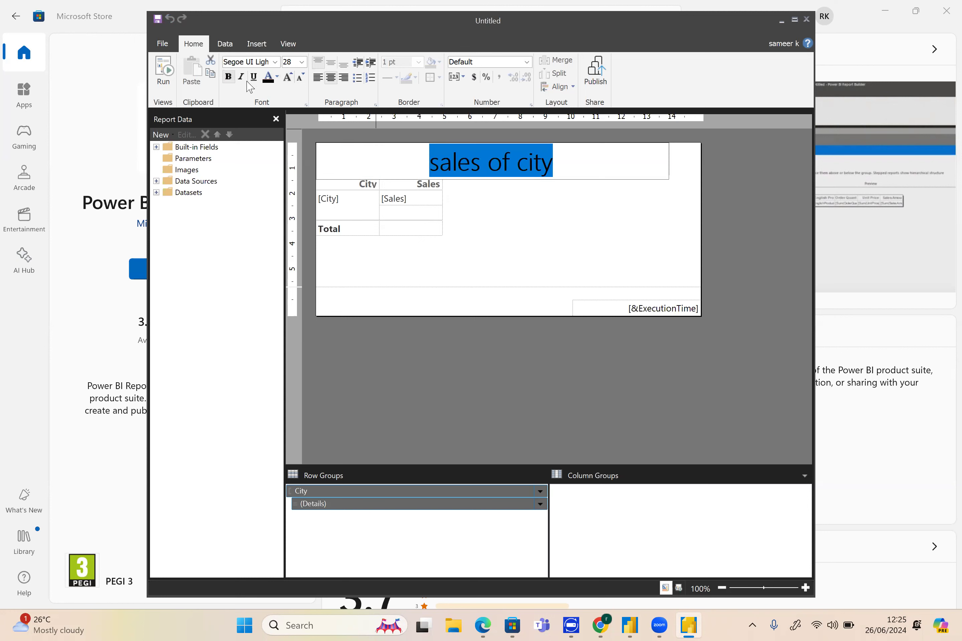
{"action": "left_click", "coordinate": [278, 75]}
{"action": "left_click", "coordinate": [285, 111]}
{"action": "left_click", "coordinate": [485, 252]}
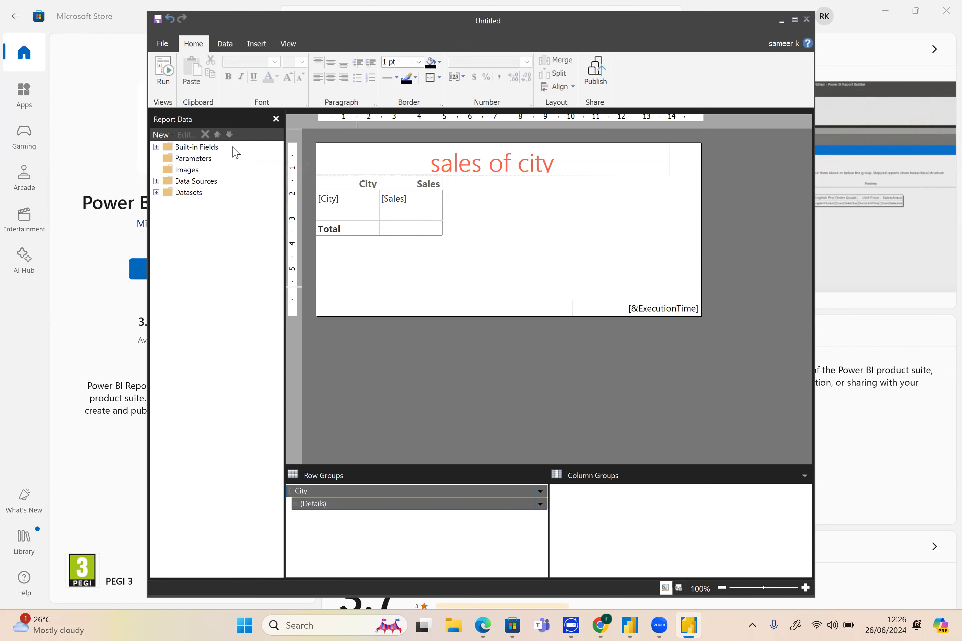